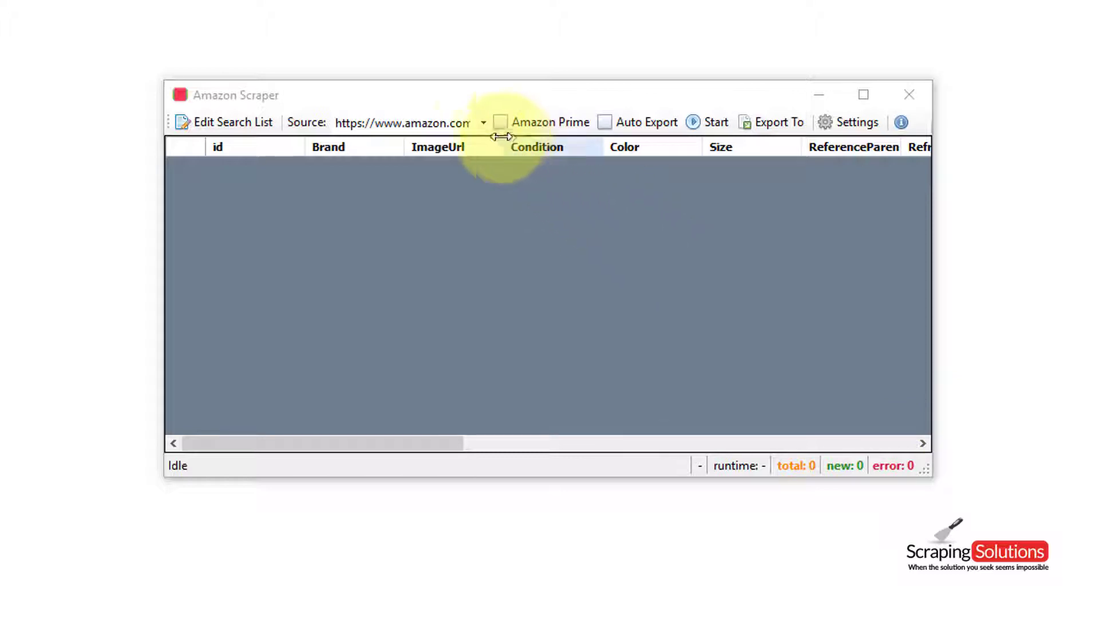
- Review the Source marketplaces, keep amazon.com, and bring up Scraper Settings
left_click(482, 122)
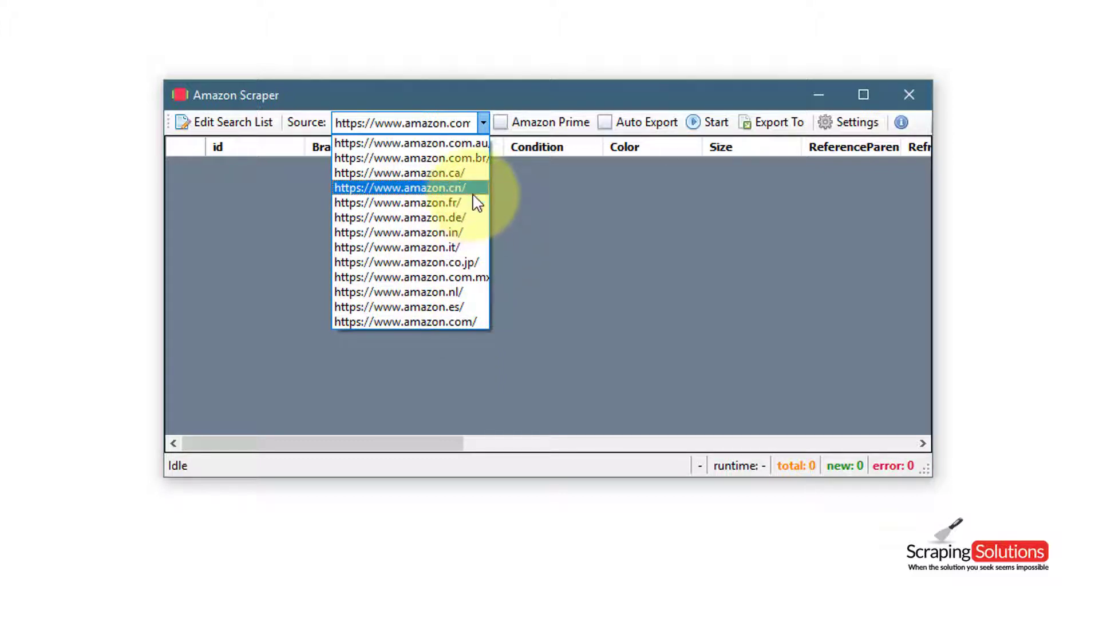
left_click(548, 218)
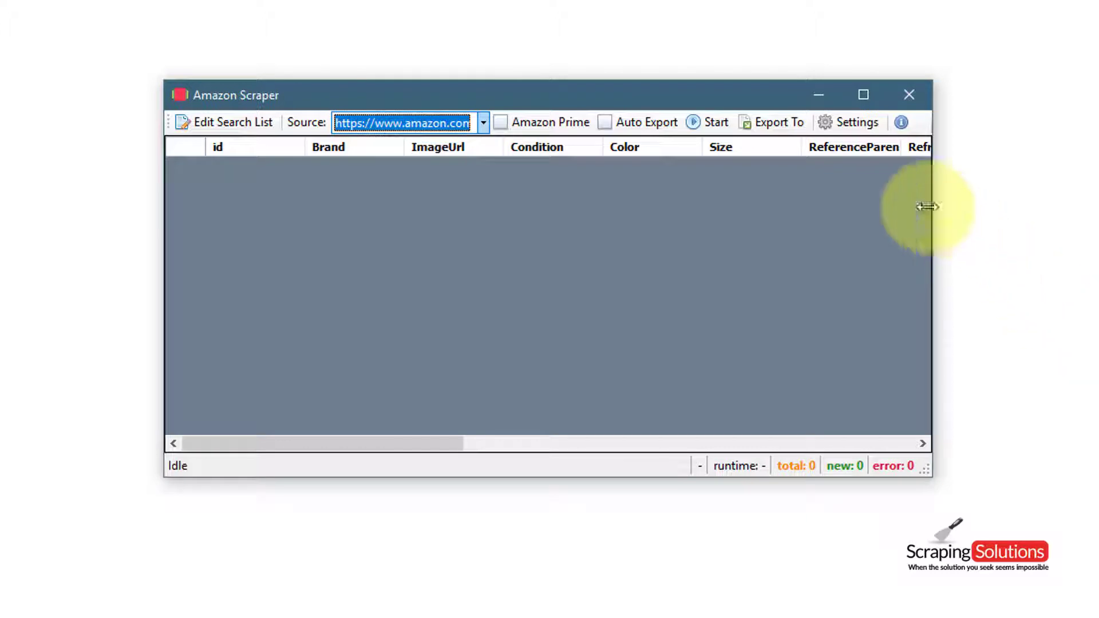
left_click(837, 122)
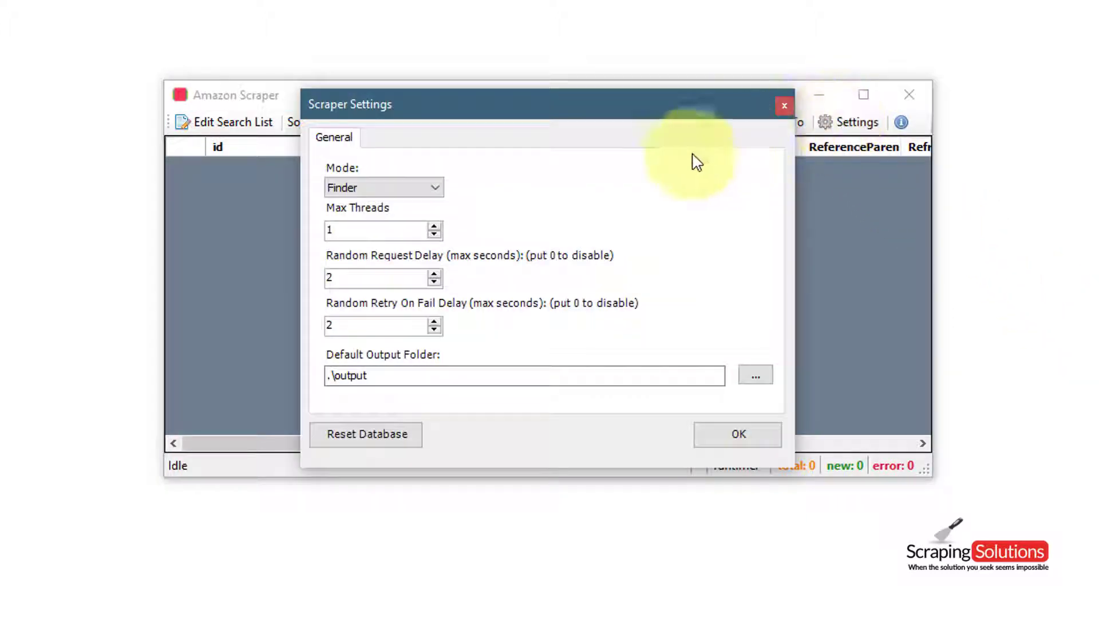
- Check the Mode choices, keep Finder, and confirm the settings
left_click(436, 194)
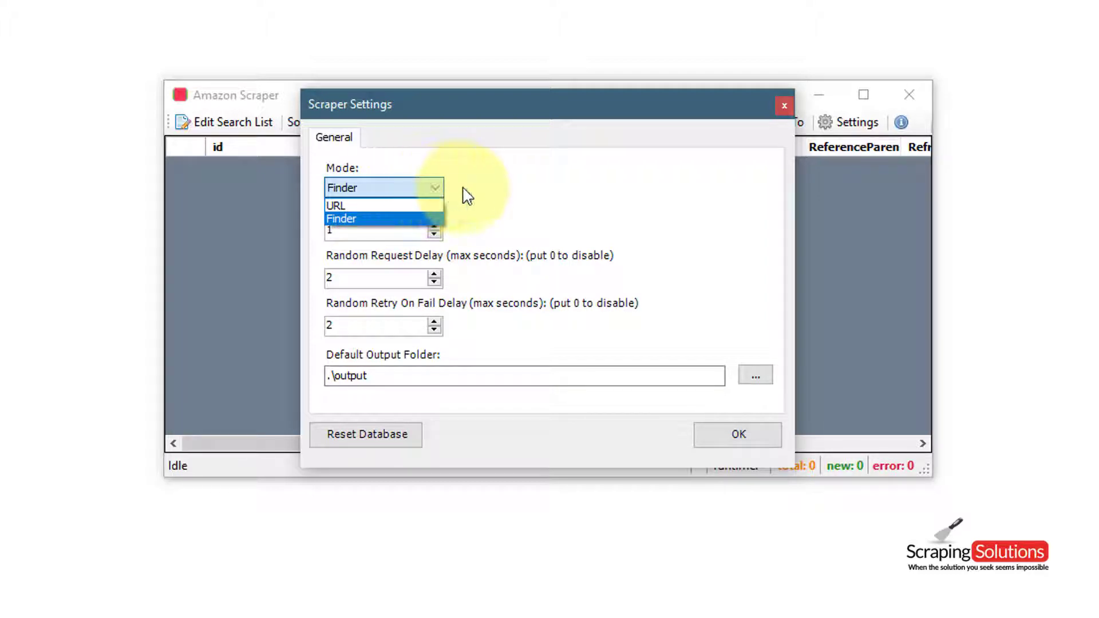
left_click(553, 196)
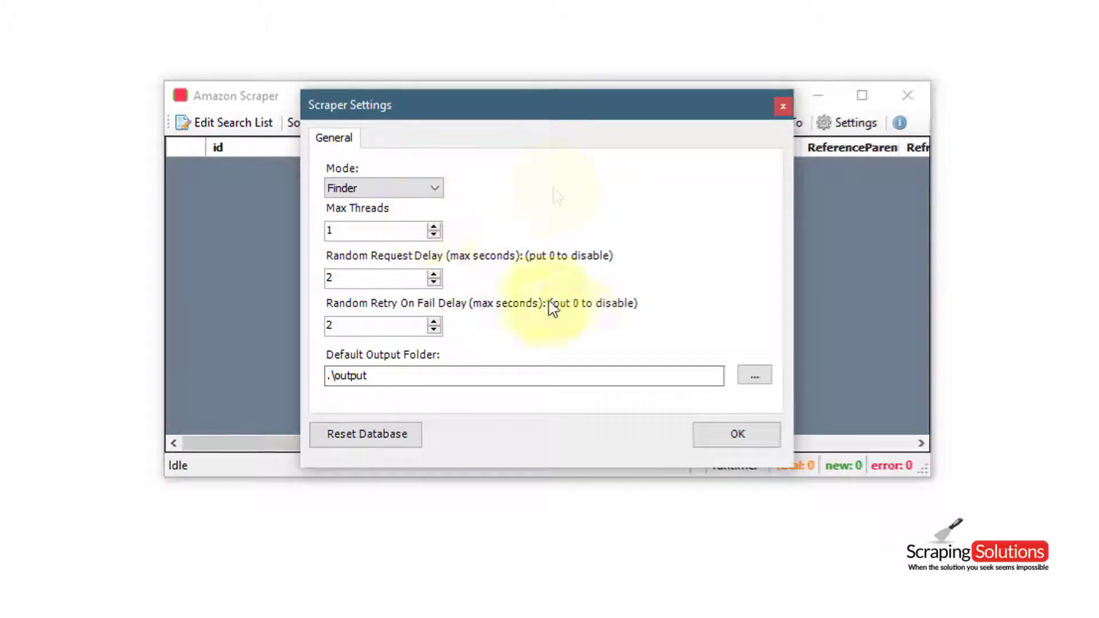
left_click(738, 435)
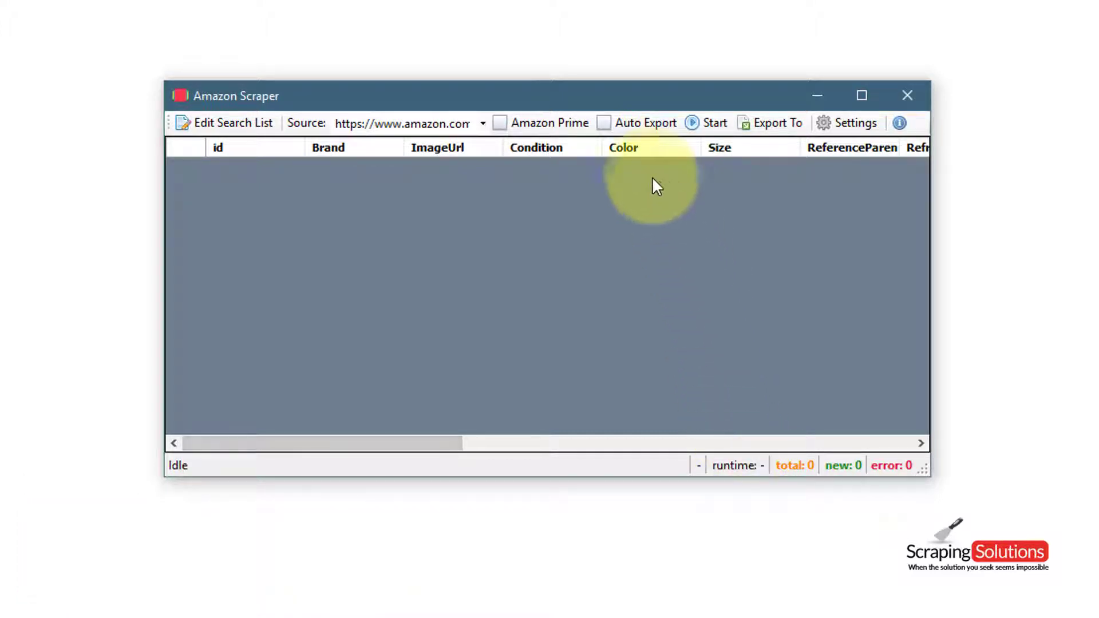
- Start a bestsellers scrape, stop it at 25 products and dismiss the cancelled message
left_click(694, 129)
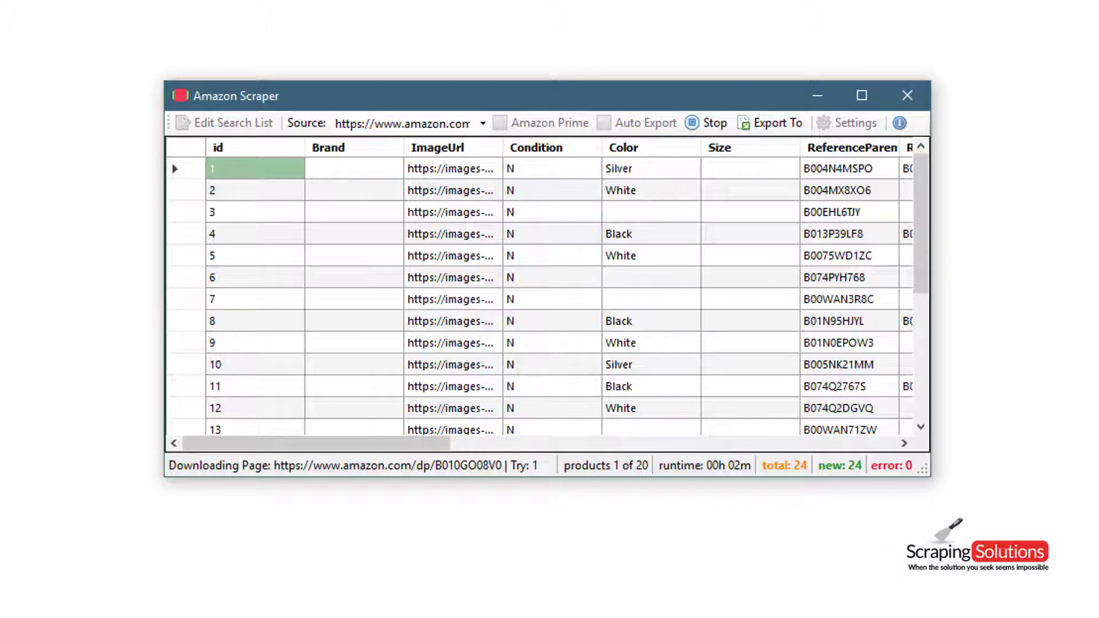
left_click(720, 123)
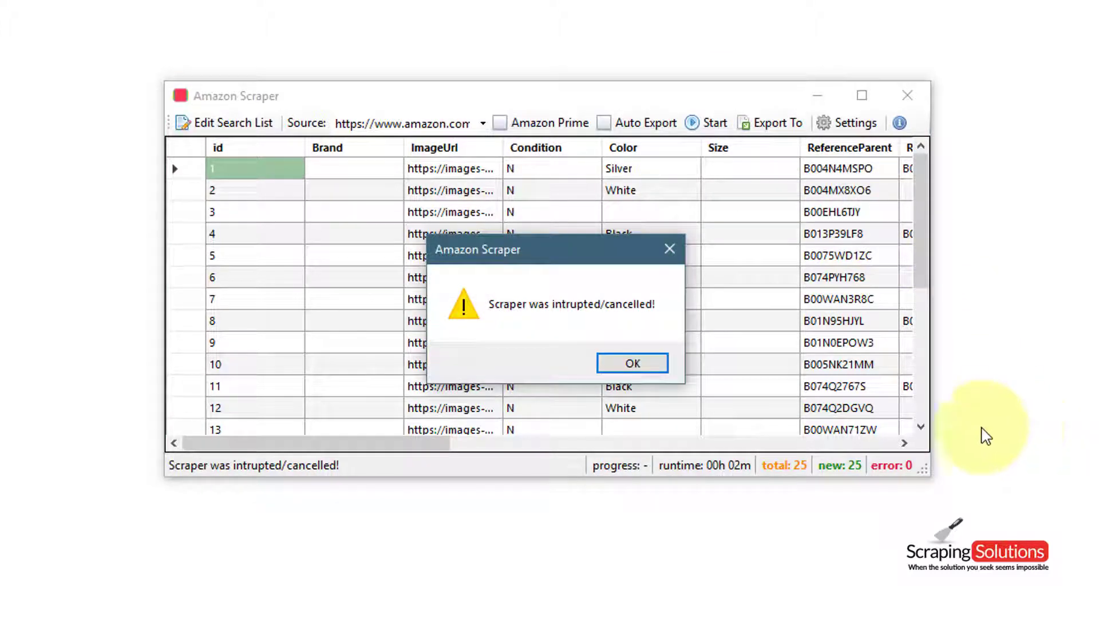
left_click(632, 365)
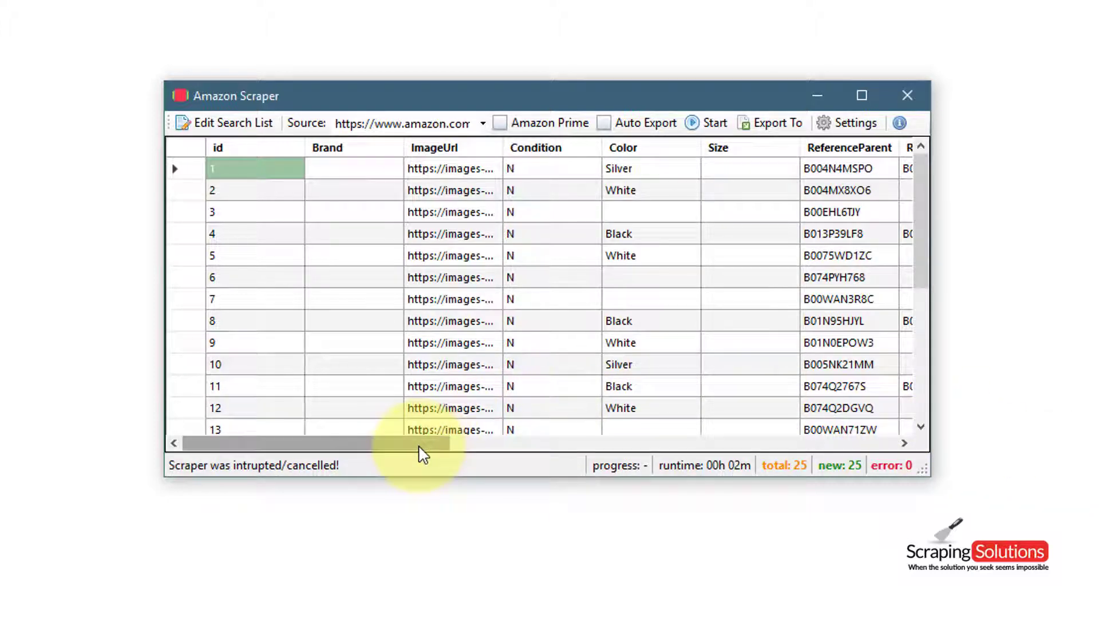
left_click_drag(421, 455, 448, 454)
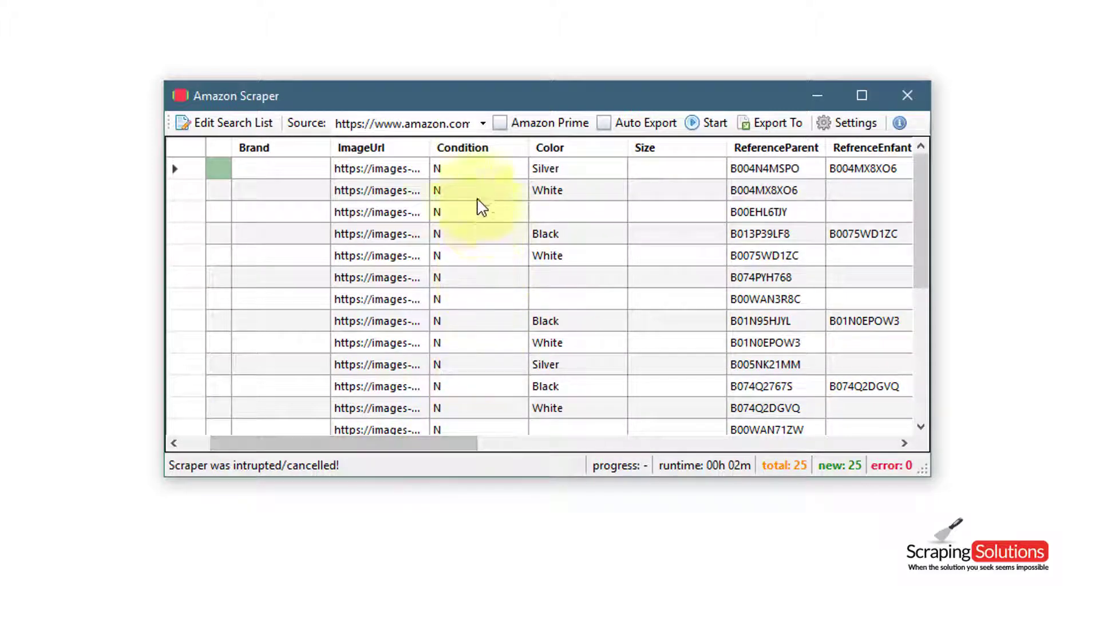
left_click(479, 124)
left_click(479, 124)
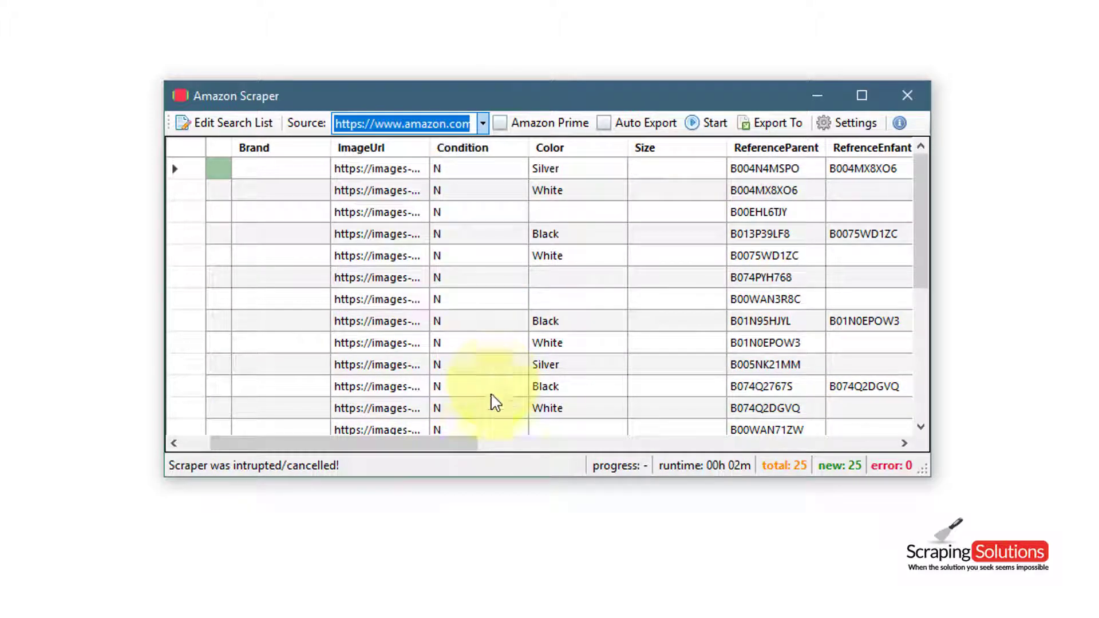
mouse_move(438, 455)
left_mouse_down()
mouse_move(777, 478)
mouse_move(859, 467)
mouse_move(371, 444)
mouse_move(379, 452)
left_mouse_up()
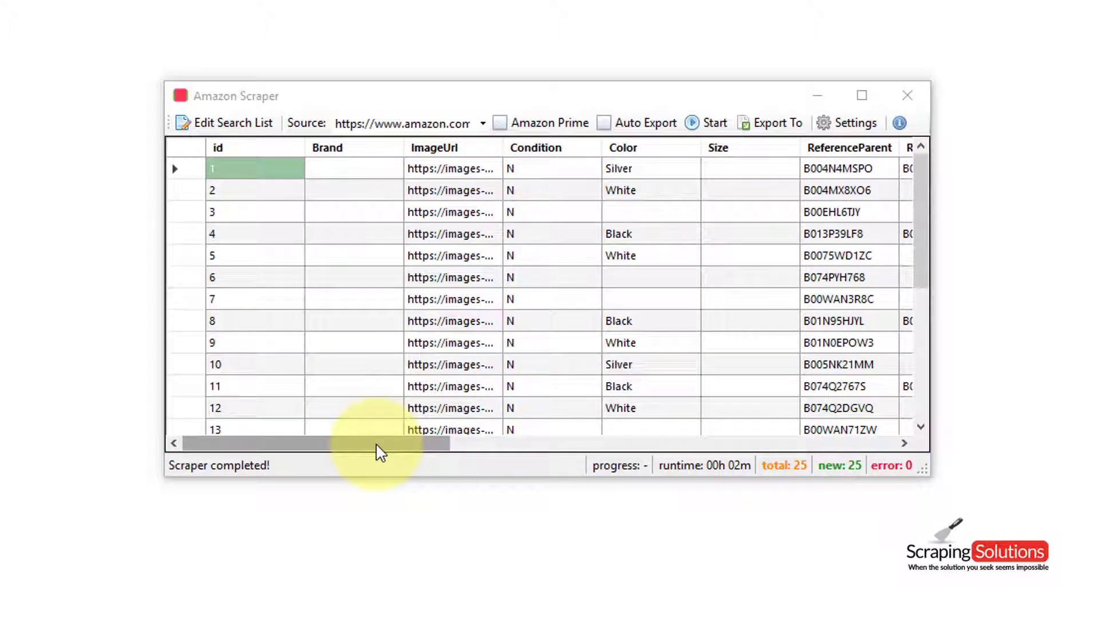
left_click(228, 129)
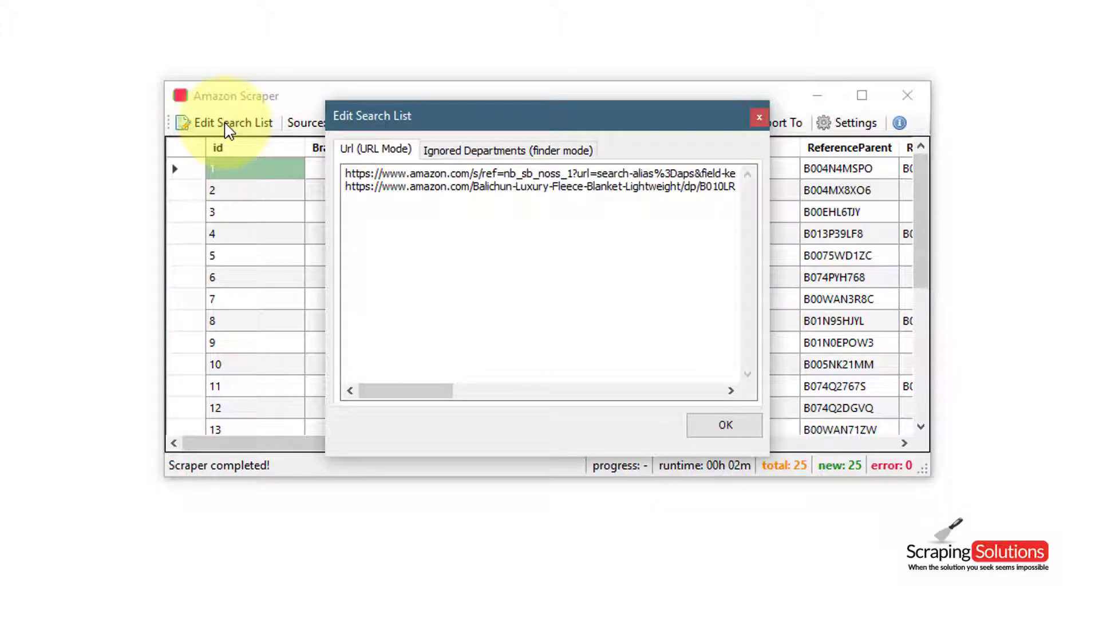
left_click(511, 157)
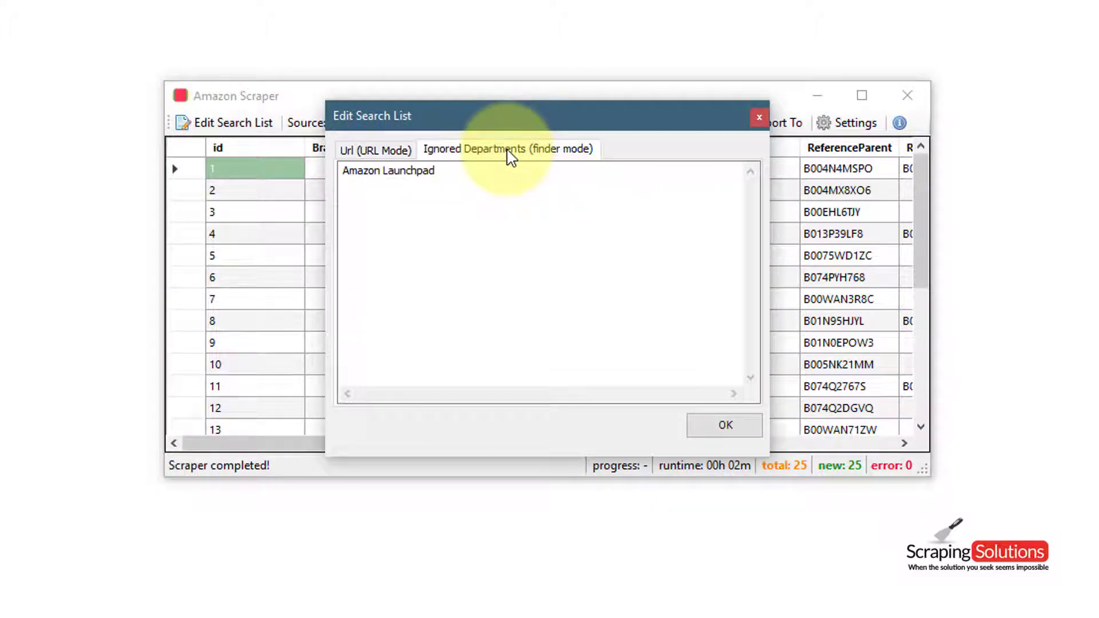
left_click(438, 198)
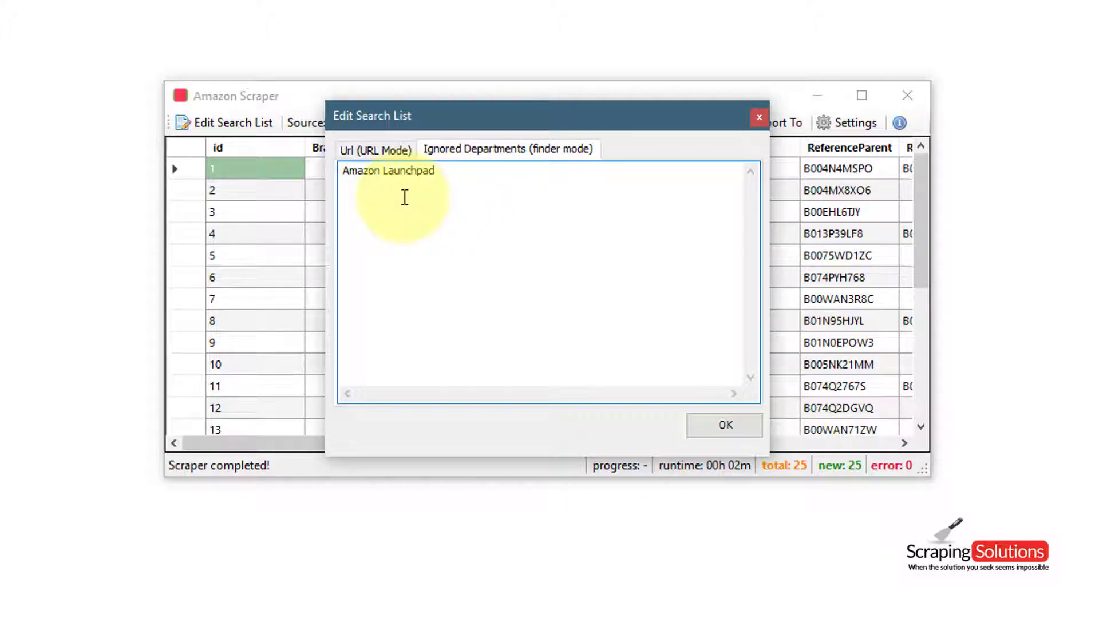
left_click(700, 428)
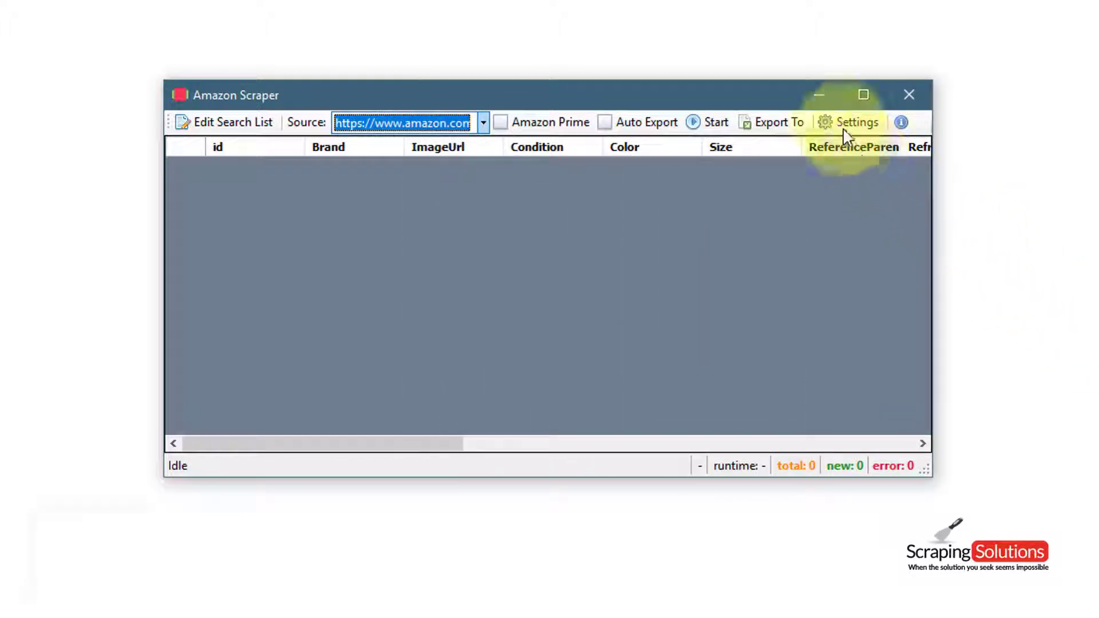
- Set the scraper's Mode to URL in Scraper Settings
left_click(841, 123)
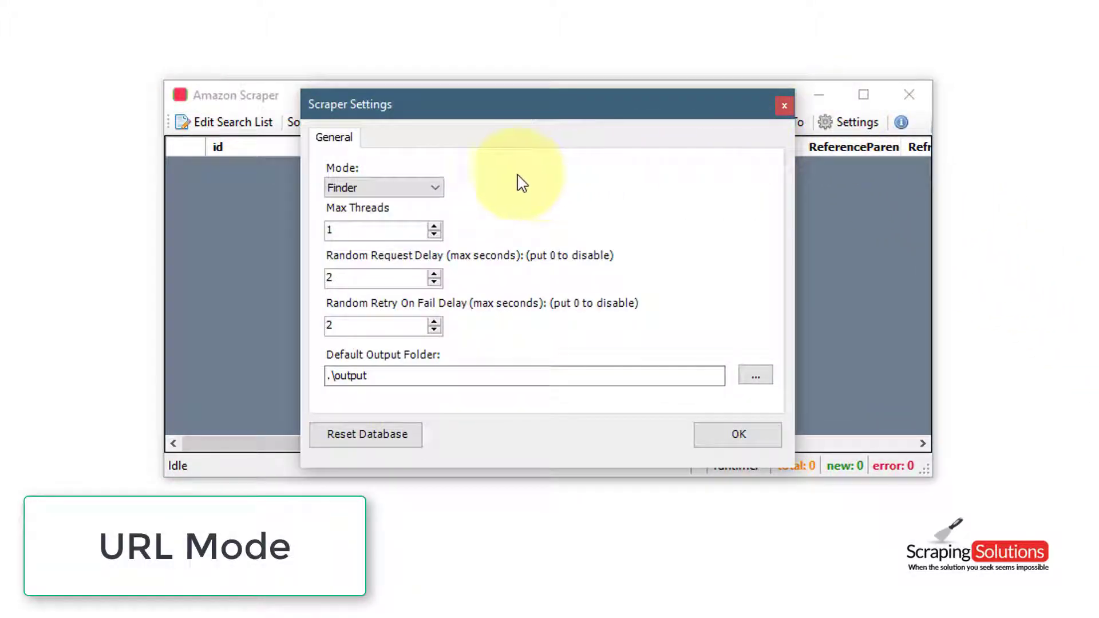
left_click(437, 191)
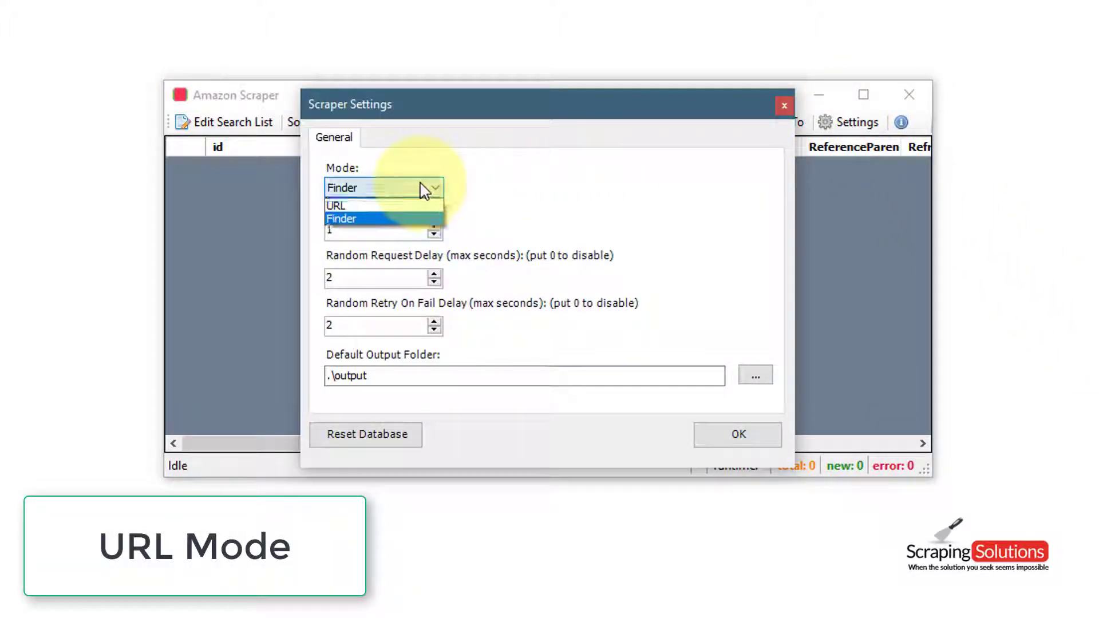
left_click(417, 206)
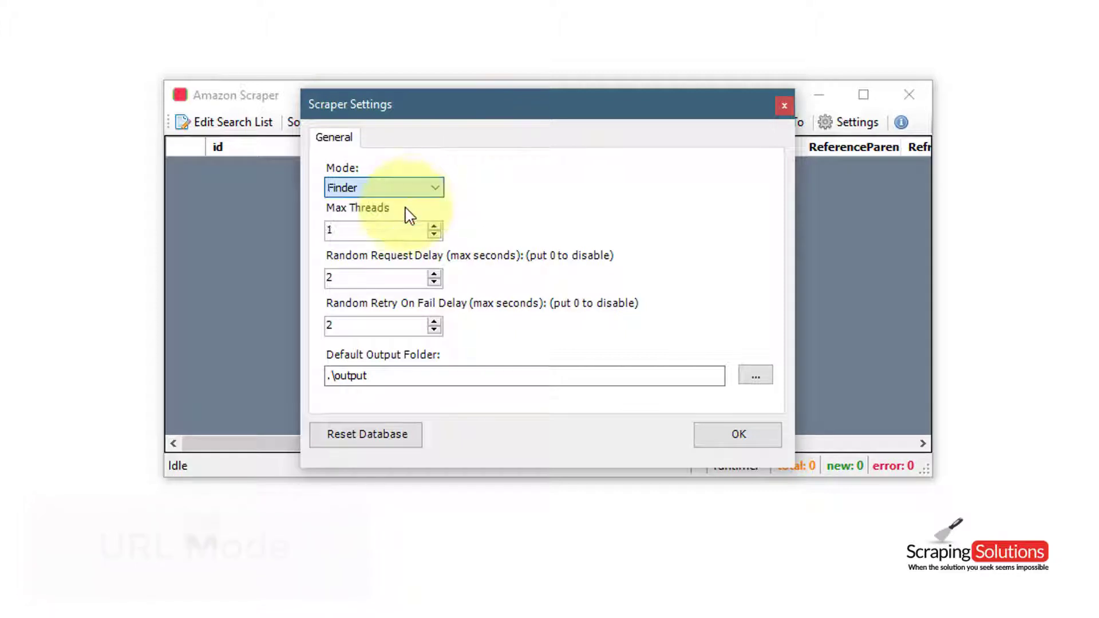
left_click(737, 429)
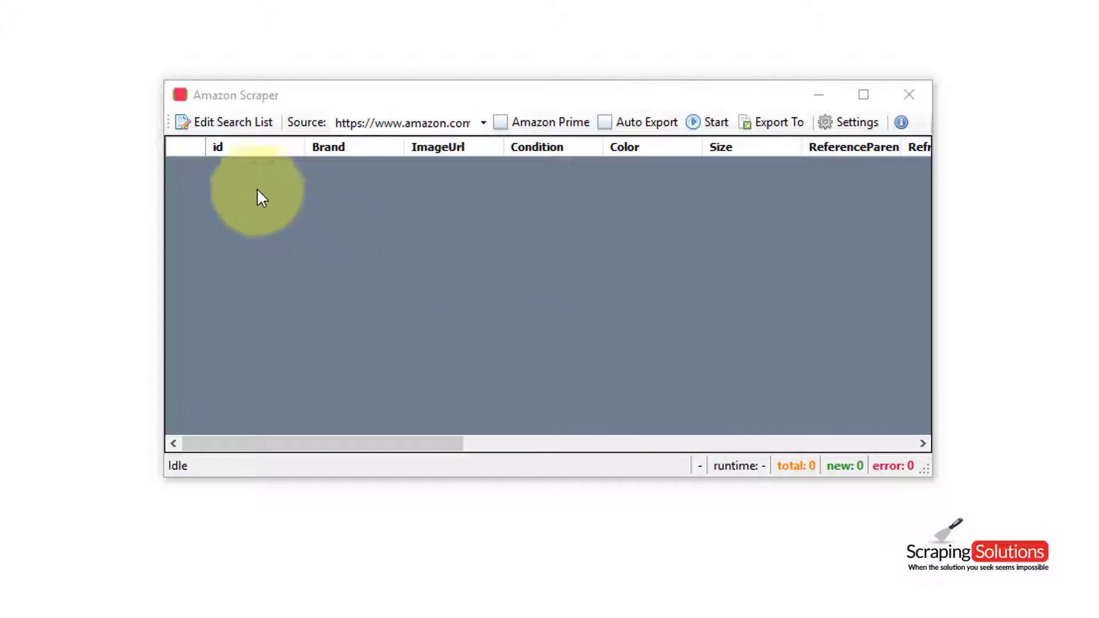
- Bring up the empty search URL list for editing and switch to the browser
left_click(226, 125)
left_click(433, 207)
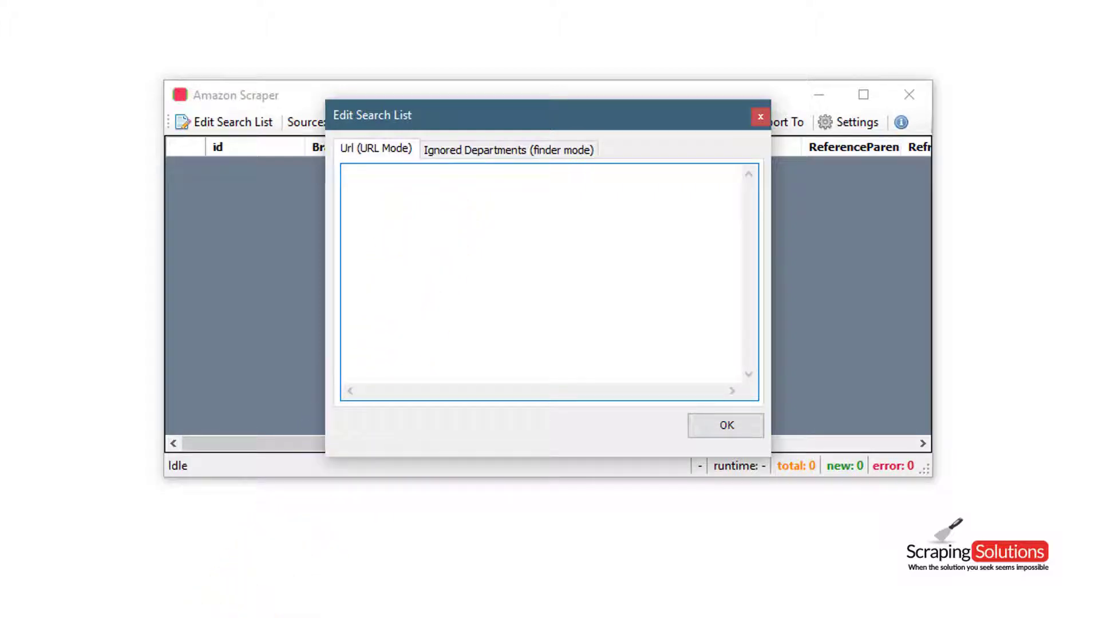
key("alt+Tab")
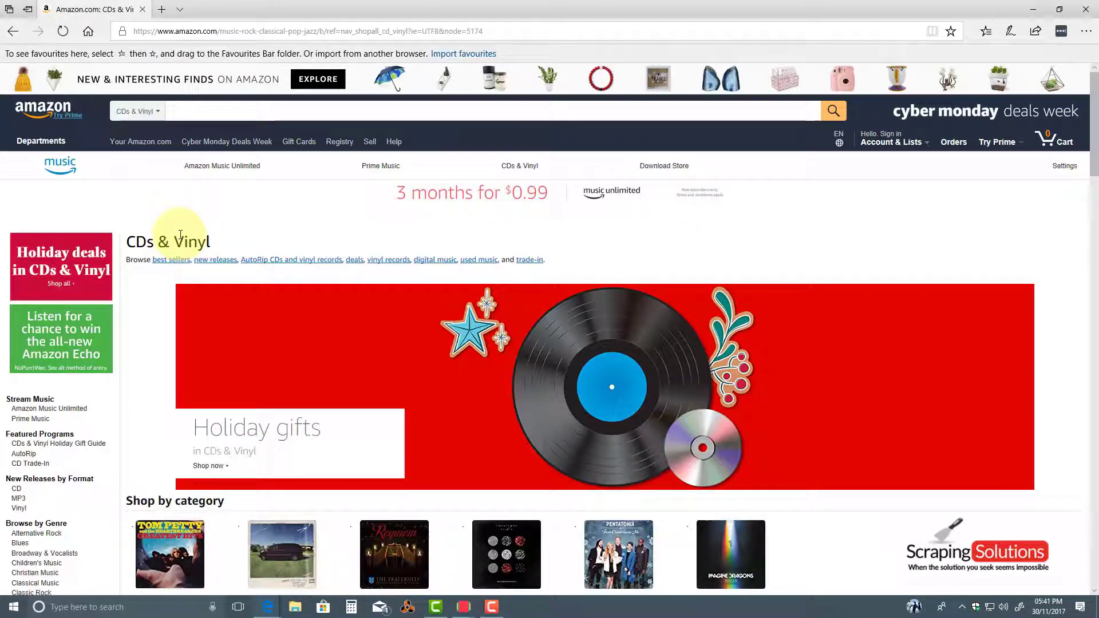
scroll(168, 262, "down", 1)
scroll(138, 258, "down", 2)
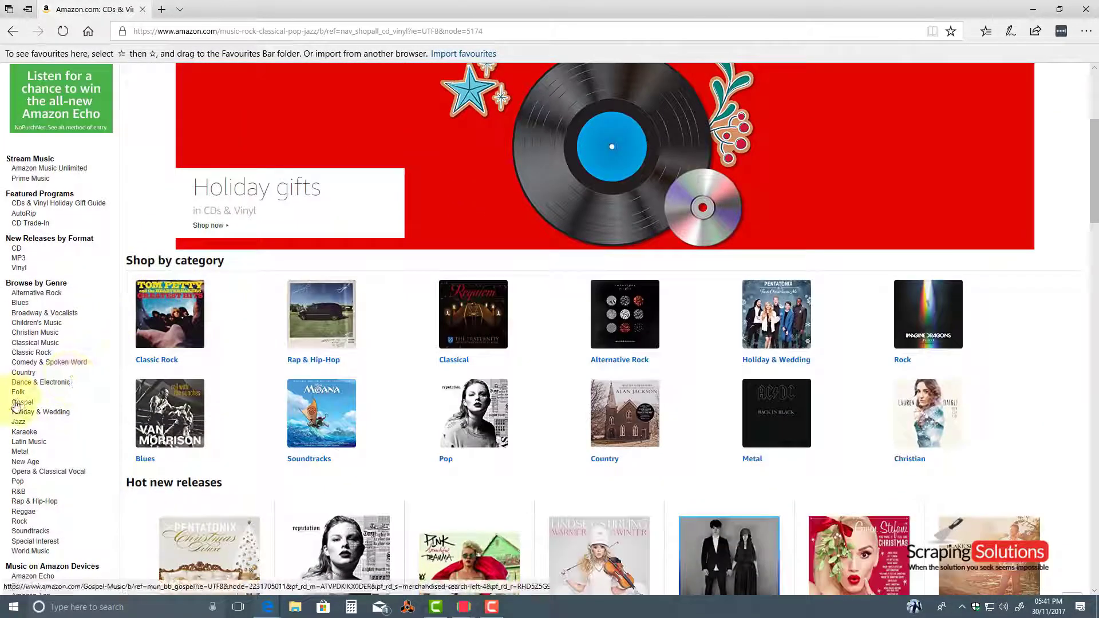
- Go to the Dance & Electronic category and select its address in the address bar
left_click(27, 383)
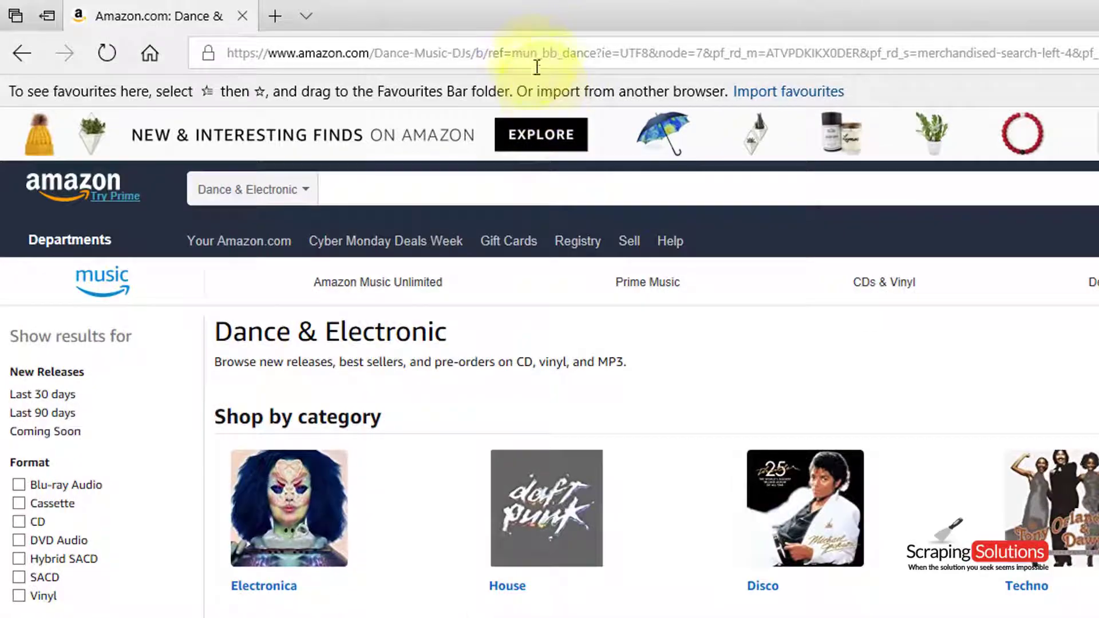
left_click(536, 64)
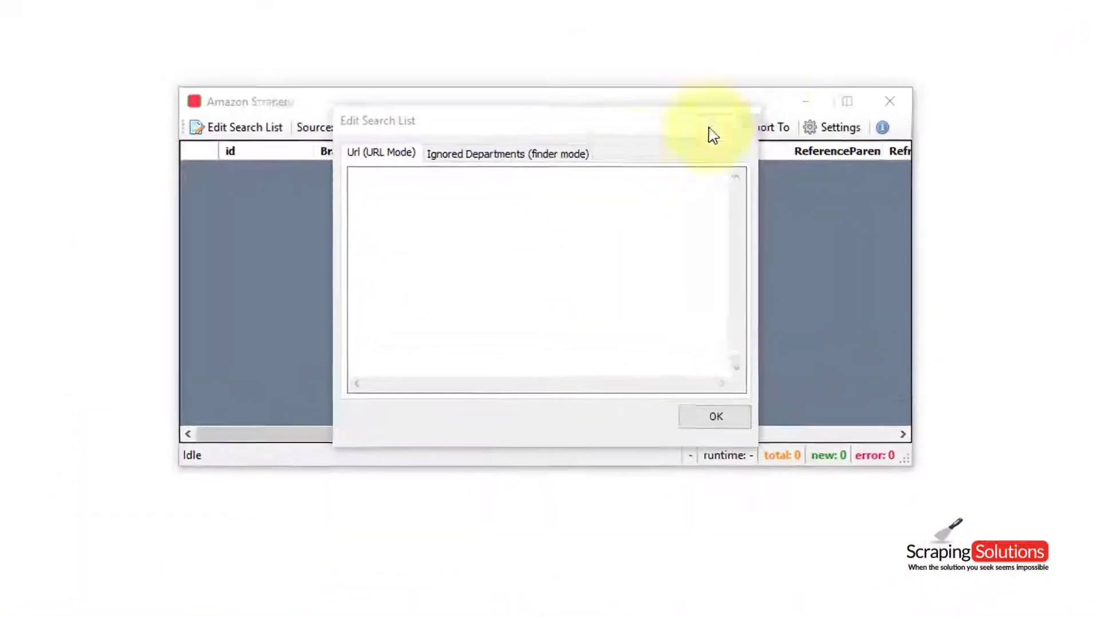
- Paste the Dance & Electronic URL into the search list and scrape it, stopping at 16 products
key("ctrl+v")
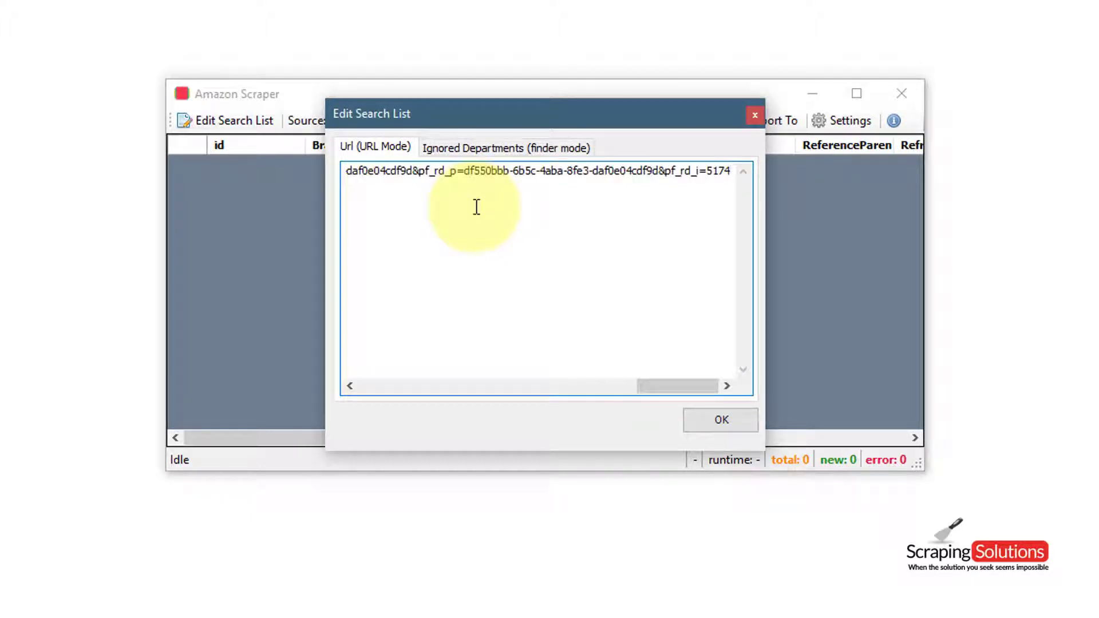
left_click(721, 426)
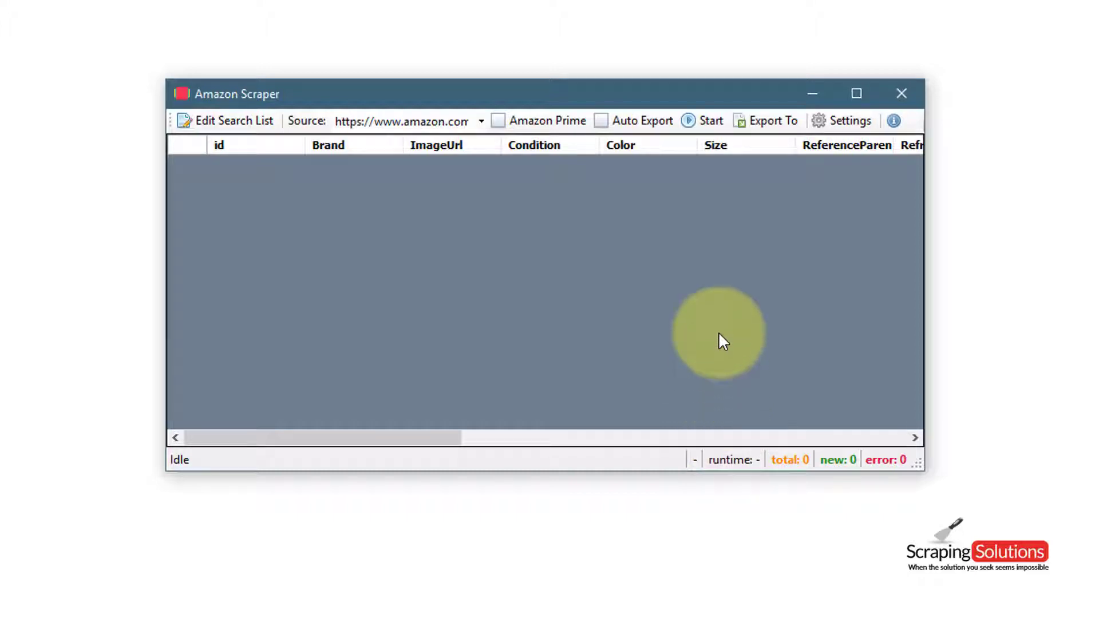
left_click(711, 126)
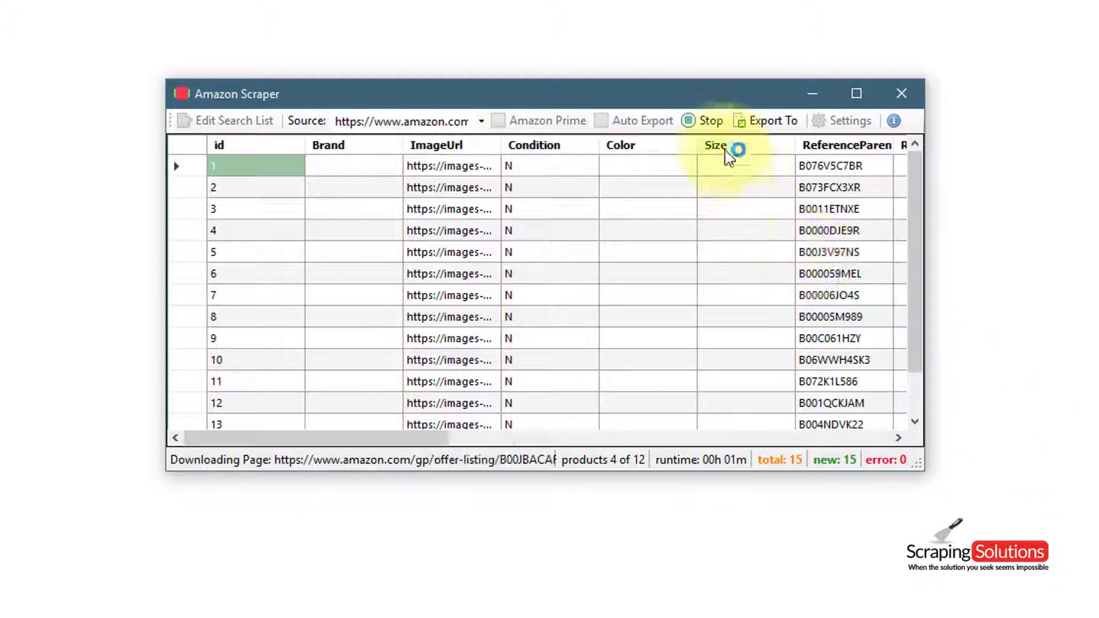
left_click(713, 126)
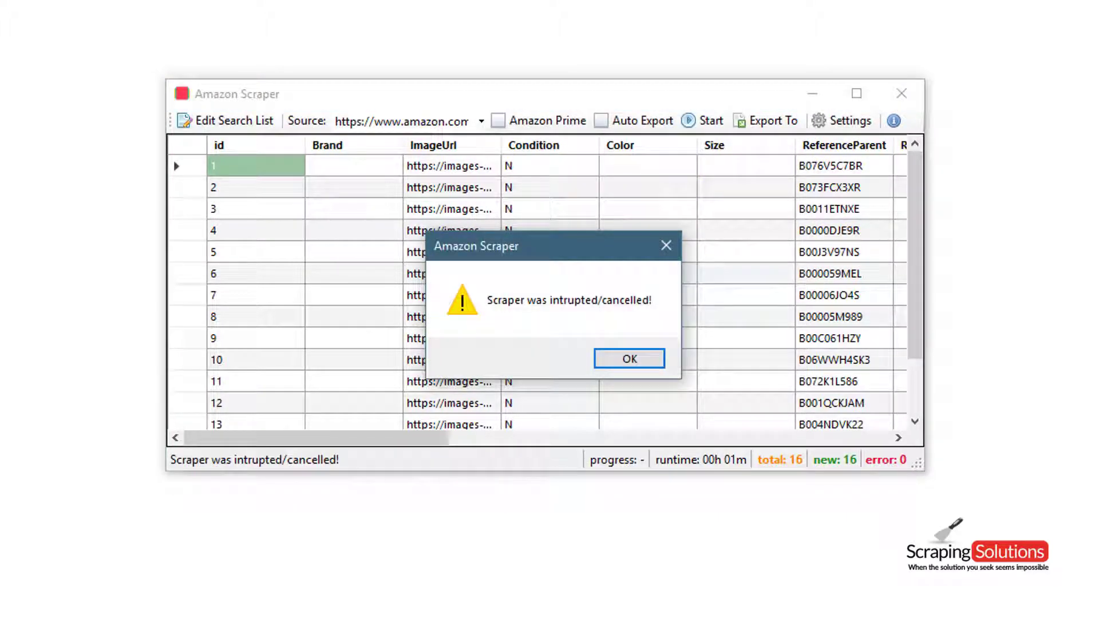
left_click(644, 359)
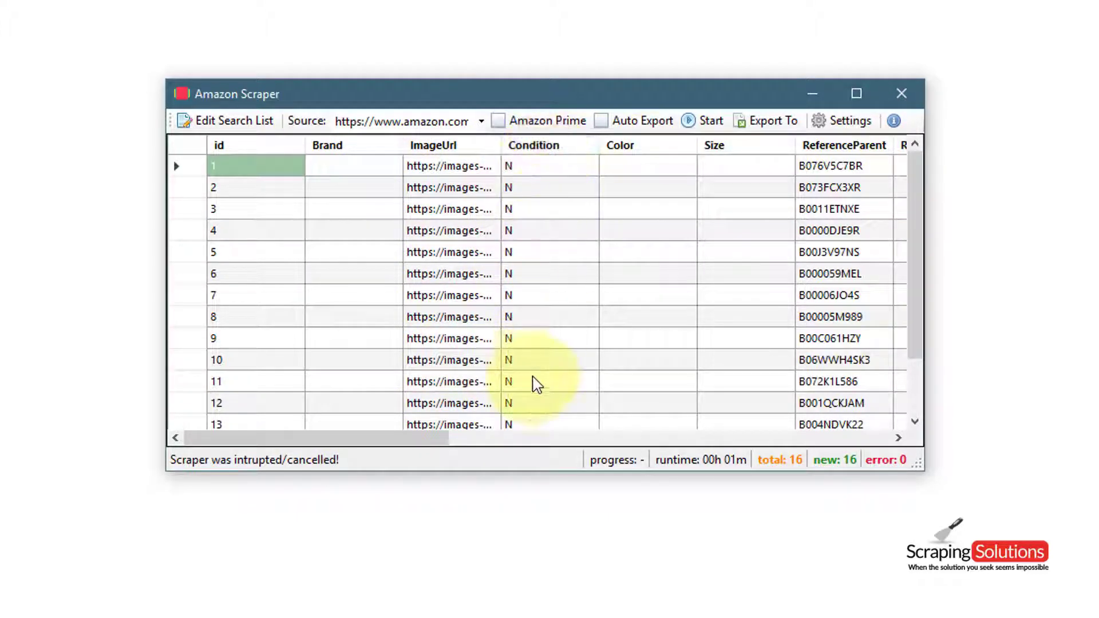
left_click_drag(417, 437, 498, 438)
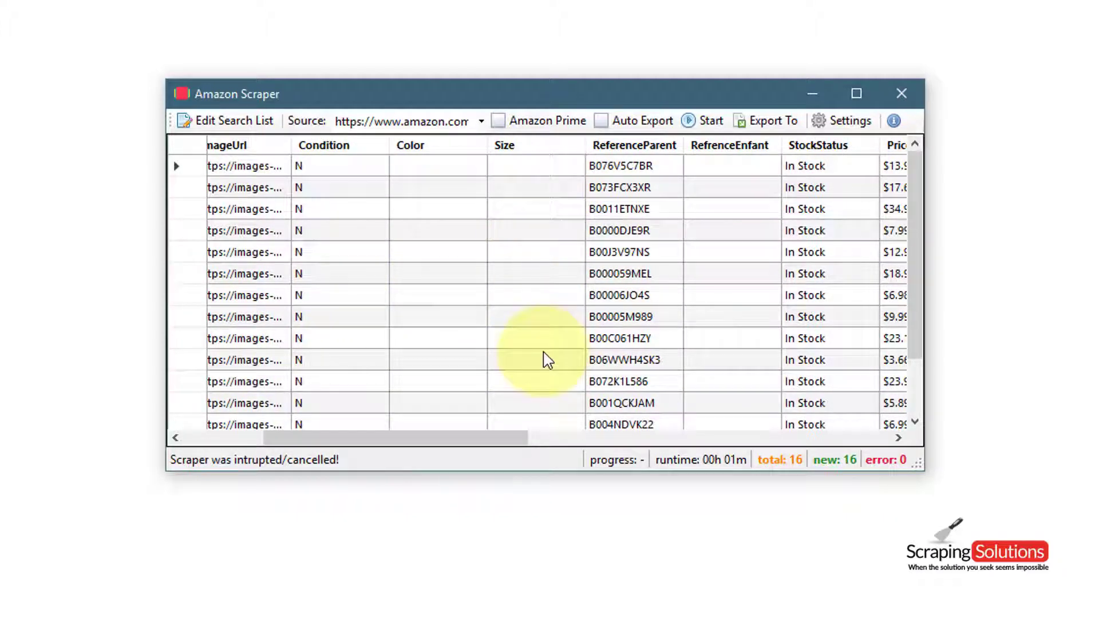
left_click_drag(516, 438, 619, 442)
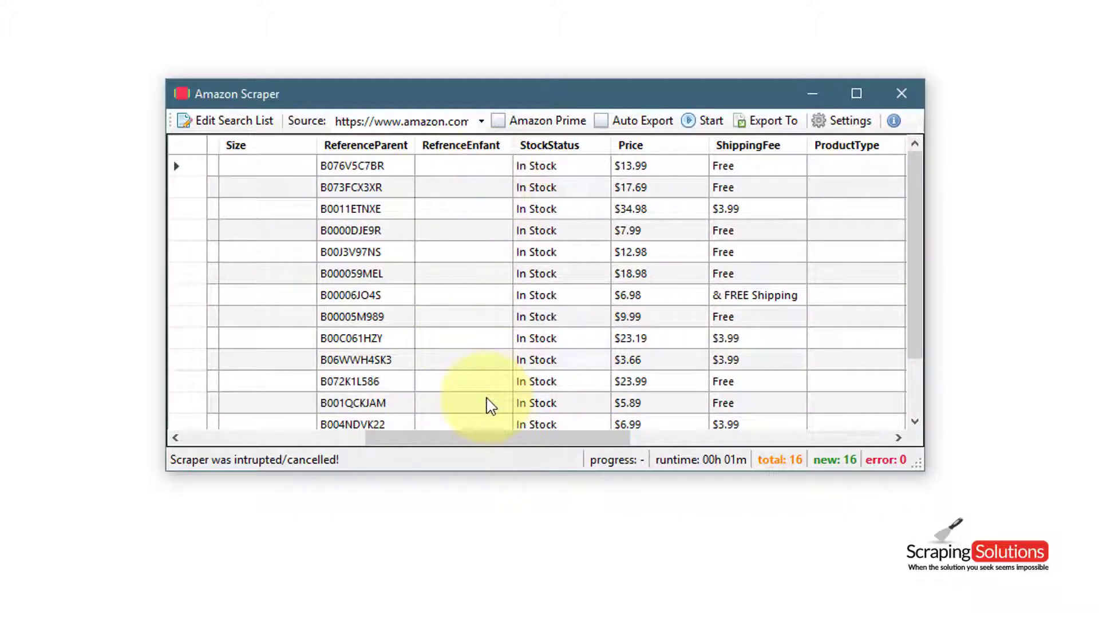
left_click_drag(506, 439, 567, 455)
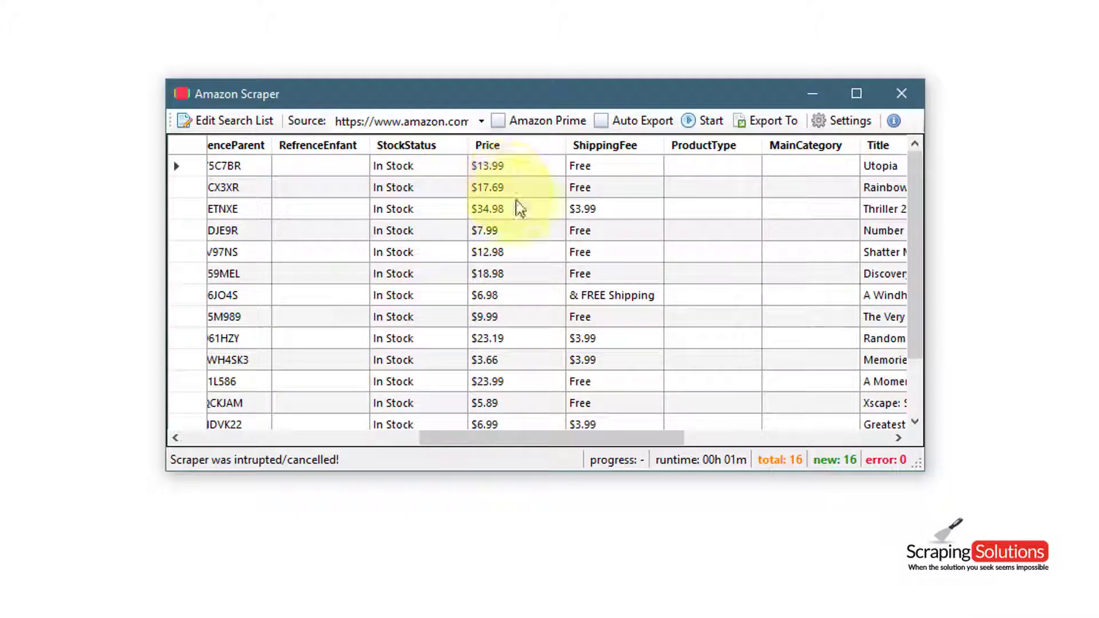
left_click_drag(612, 439, 744, 465)
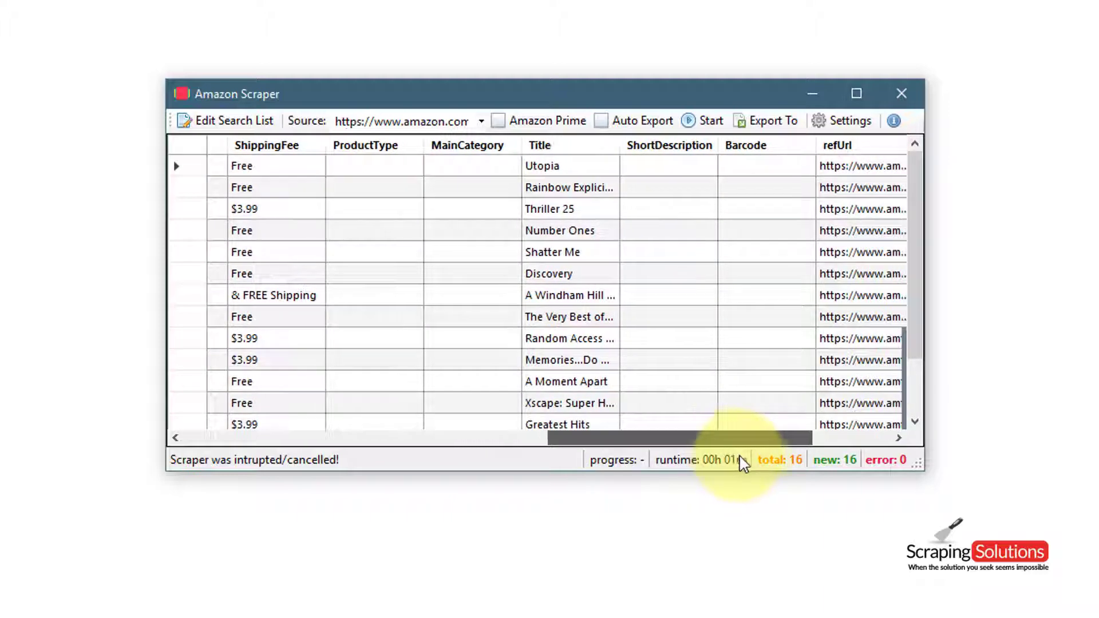
left_click_drag(744, 464, 775, 471)
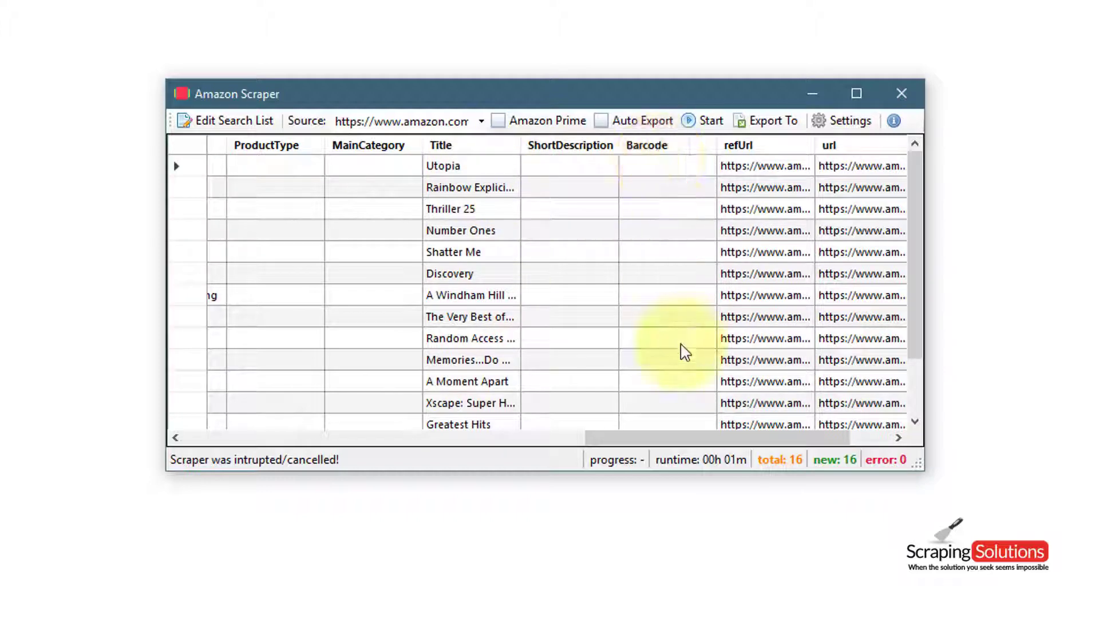
left_click_drag(679, 438, 721, 438)
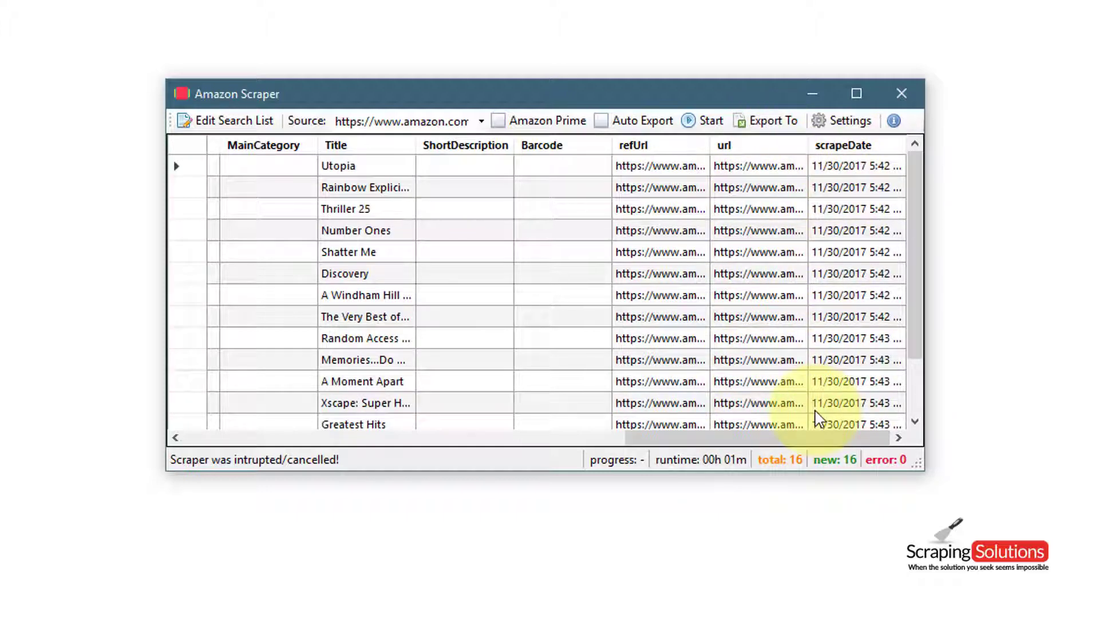
left_click_drag(815, 440, 327, 438)
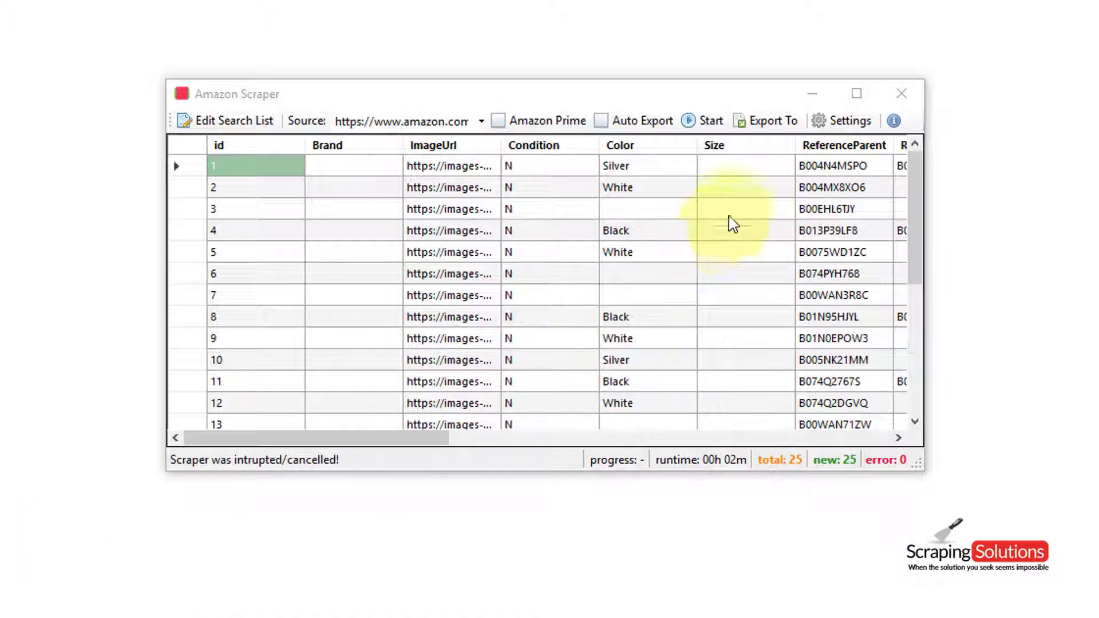
- Export the 25 products as a CSV named Data to the Desktop
left_click(781, 130)
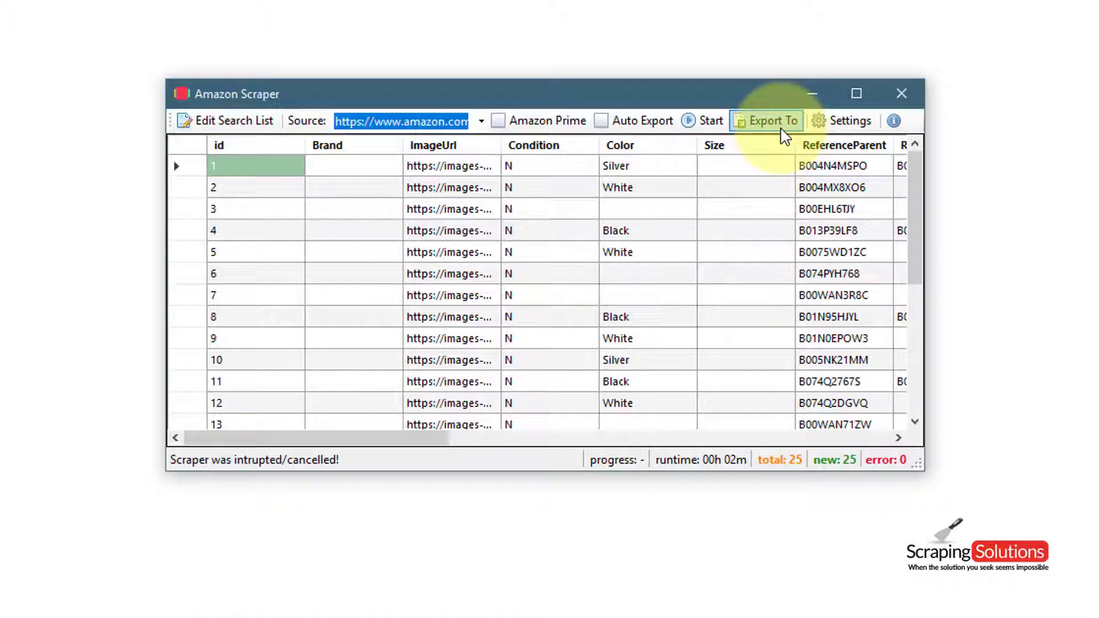
left_click(782, 131)
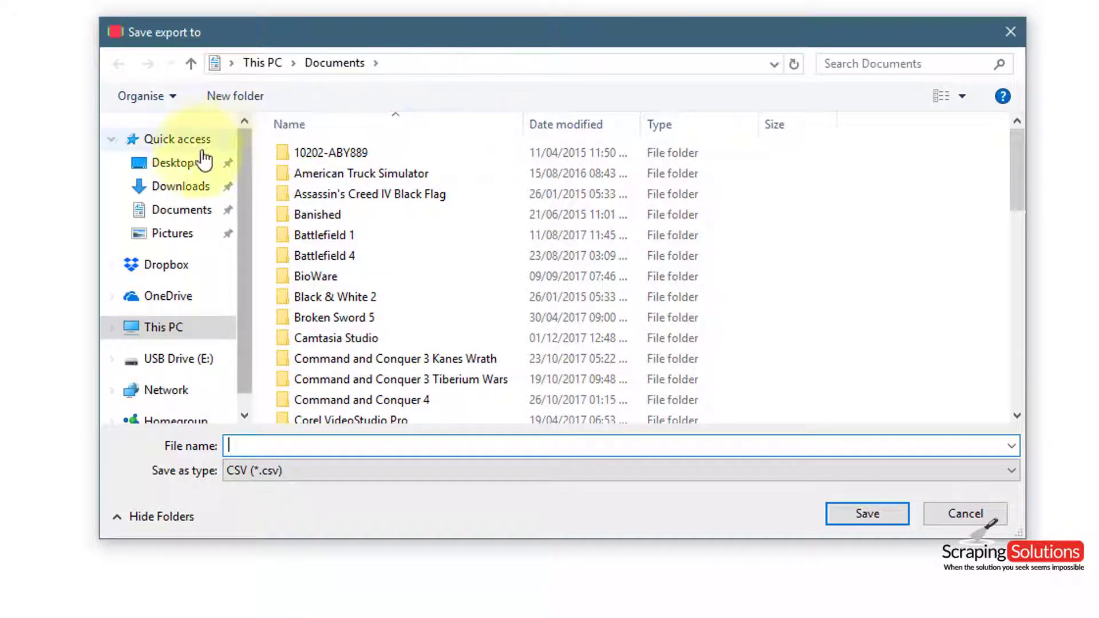
left_click(185, 164)
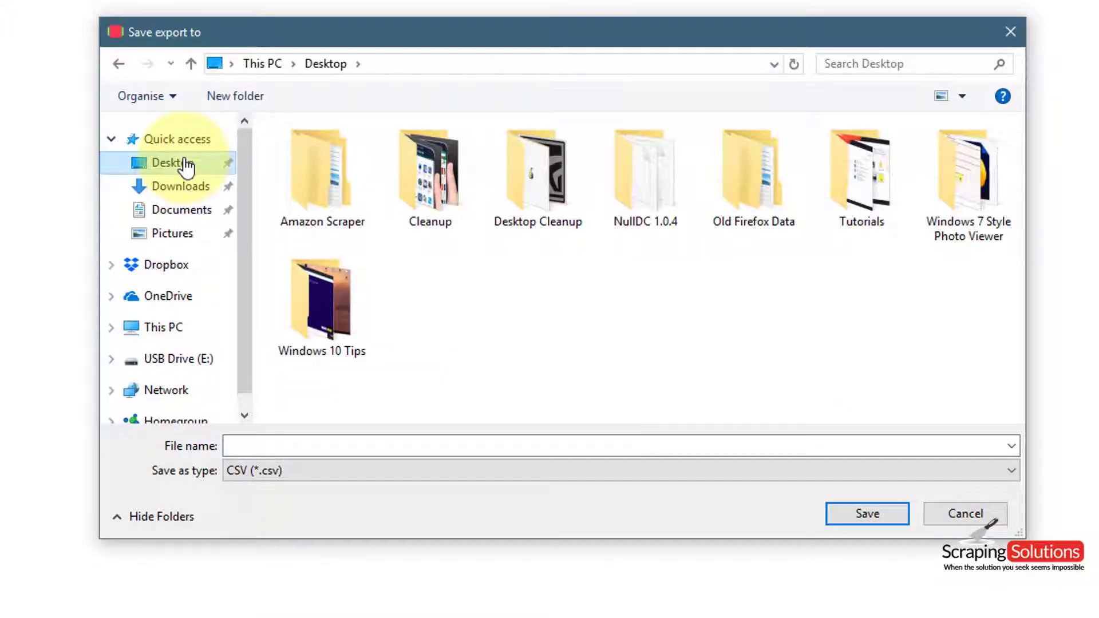
left_click(277, 445)
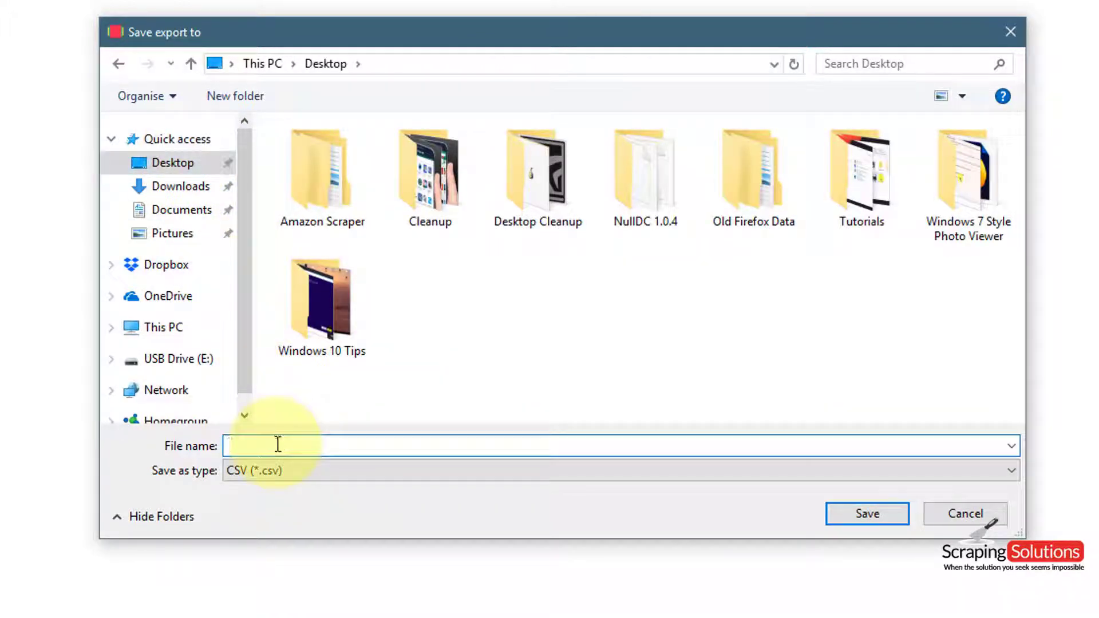
type("Data")
left_click(289, 475)
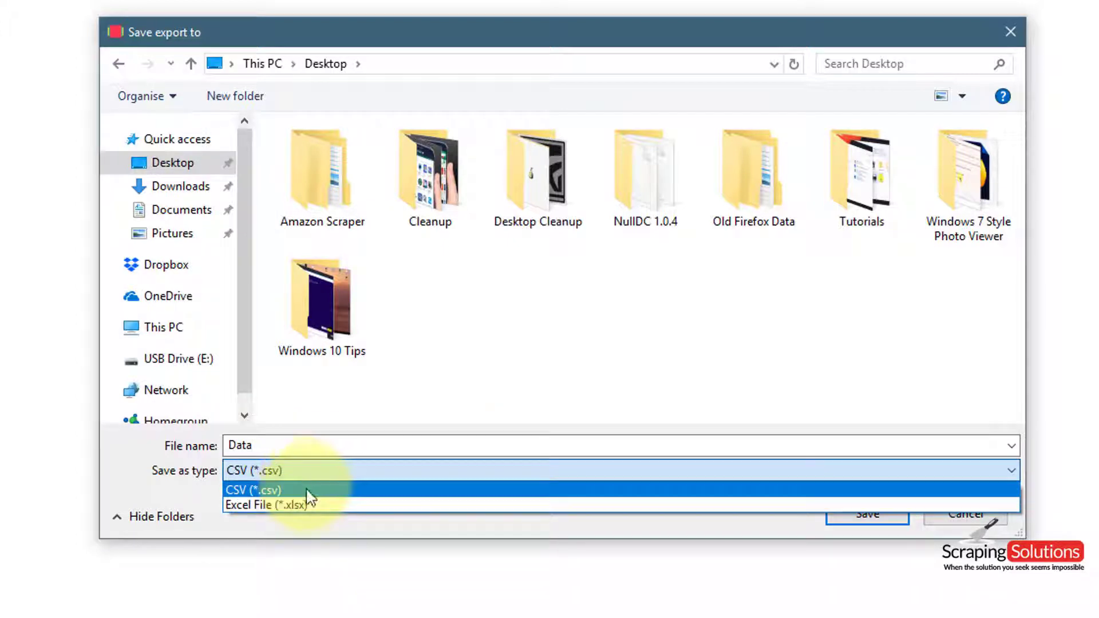
left_click(310, 493)
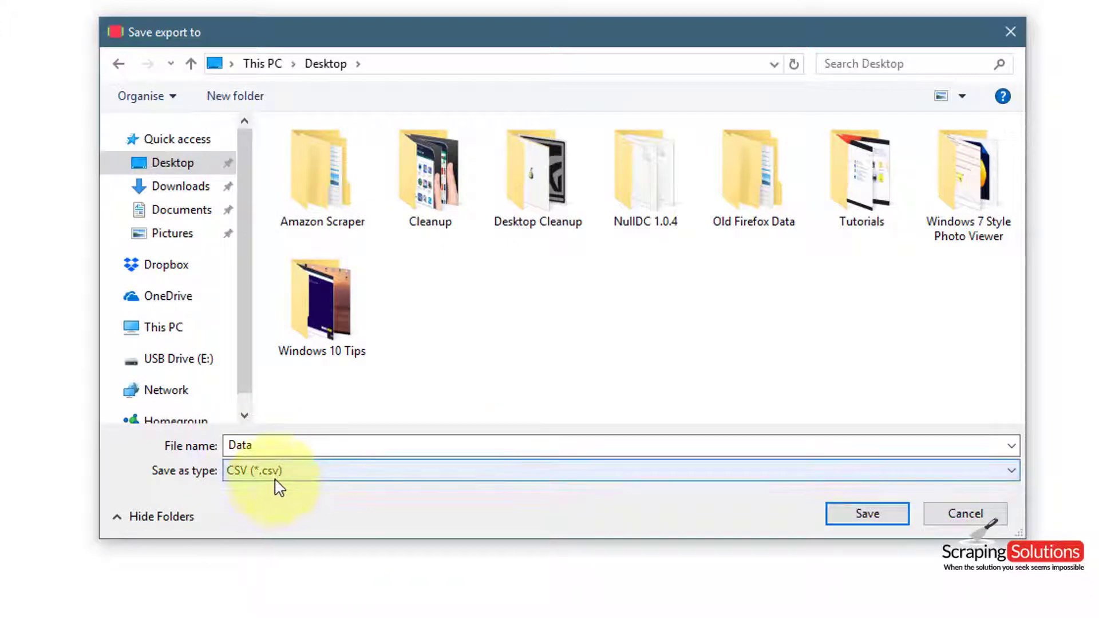
left_click(871, 517)
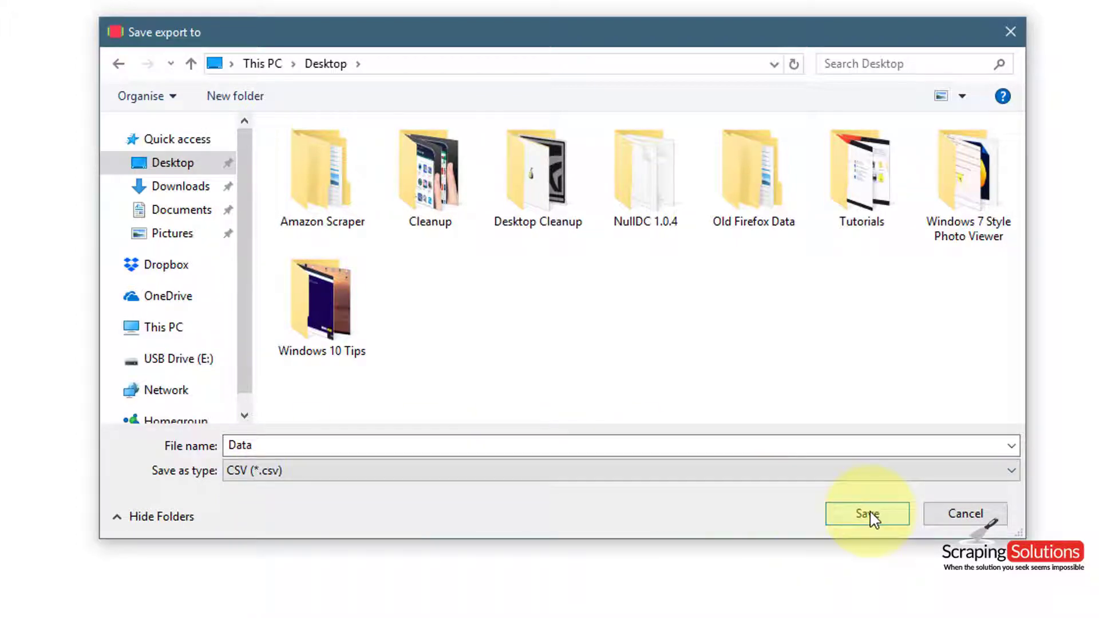
left_click(870, 515)
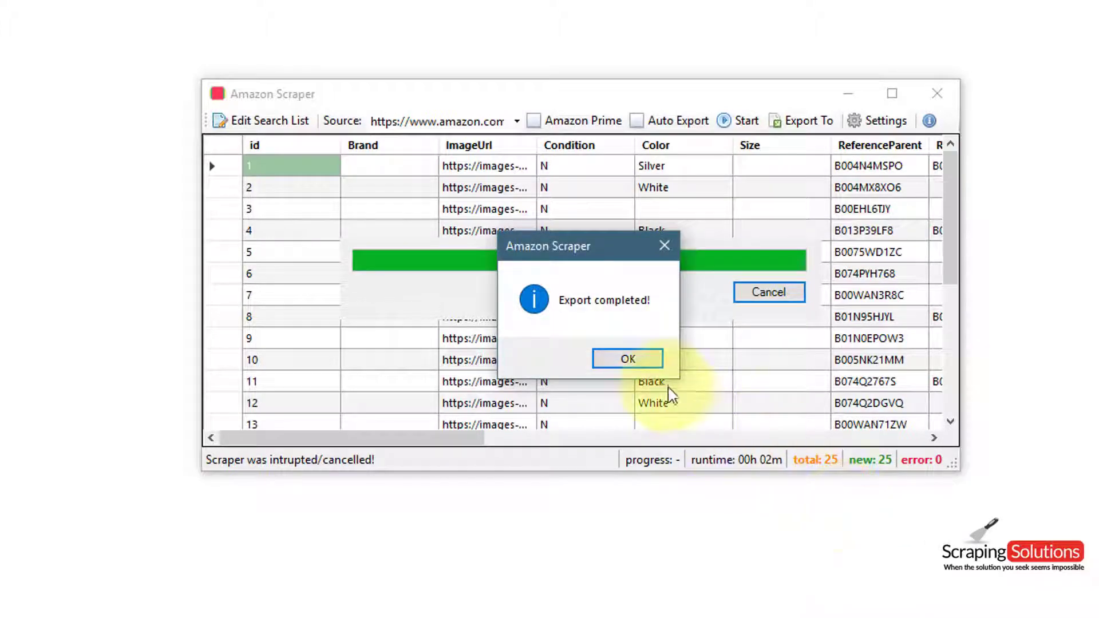
- Move the Data file beside the scraper, review its product rows in Excel, then close it
left_click(628, 360)
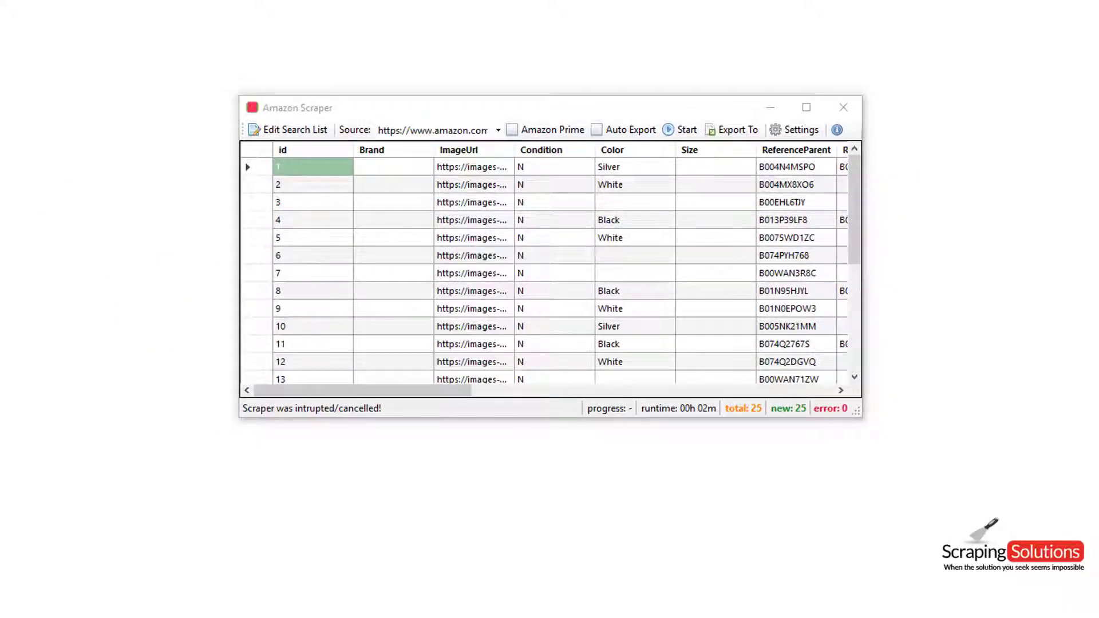
left_click_drag(9, 163, 200, 296)
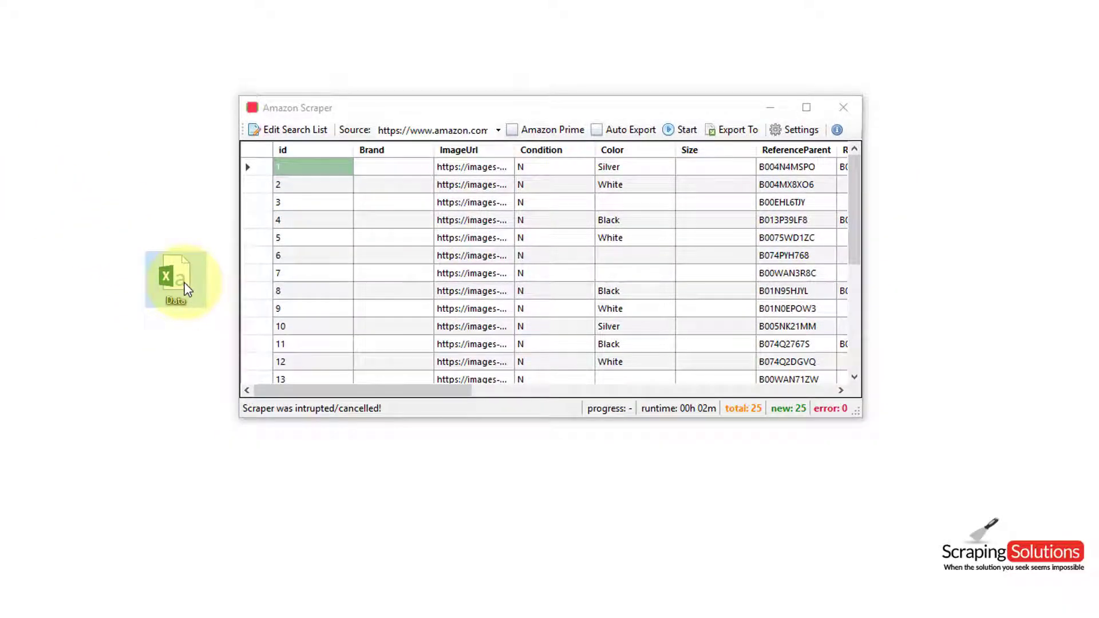
double_click(187, 289)
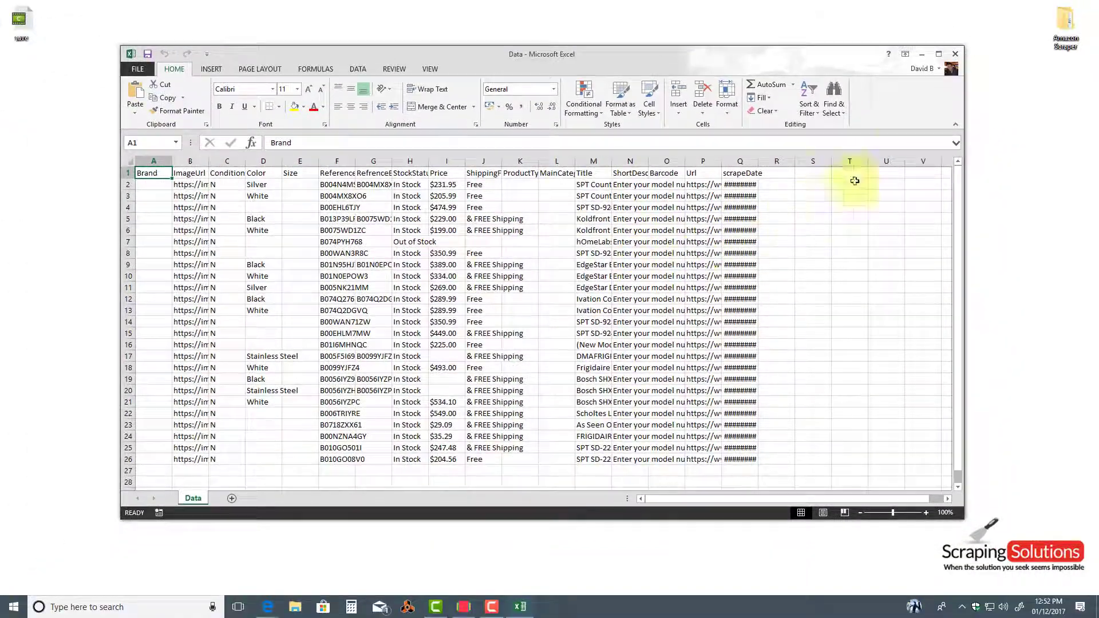
left_click(956, 54)
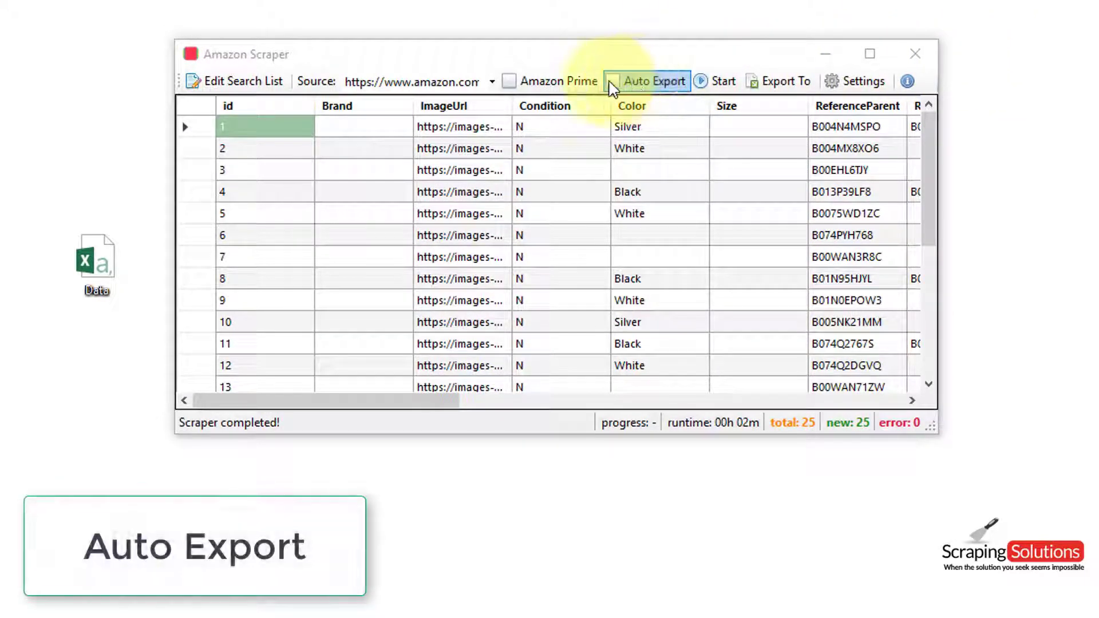
left_click(612, 86)
left_click(615, 86)
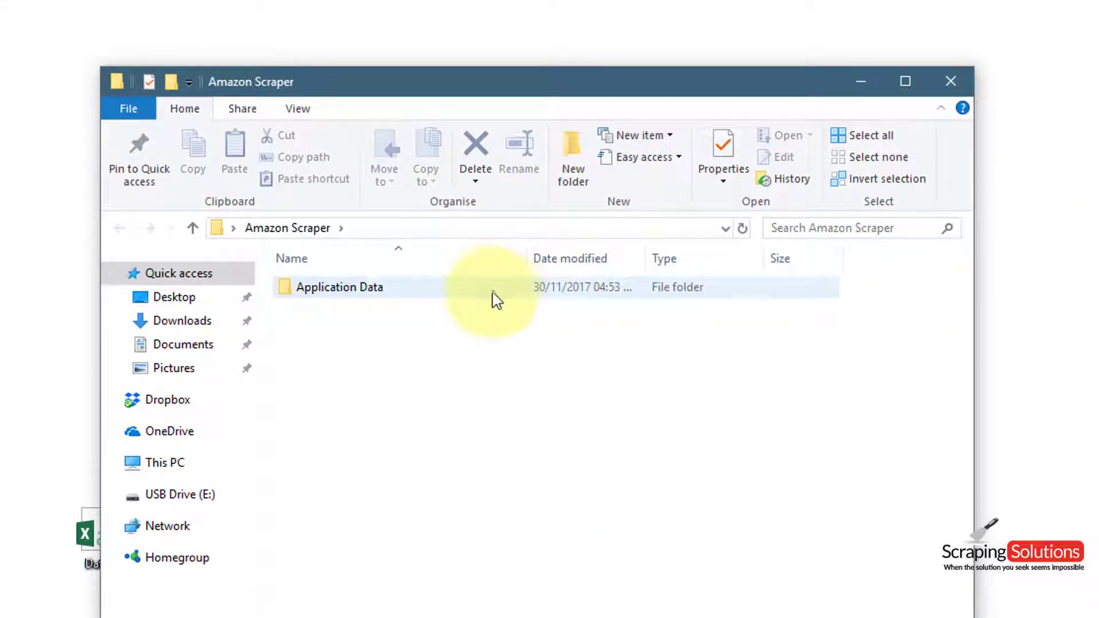
double_click(487, 291)
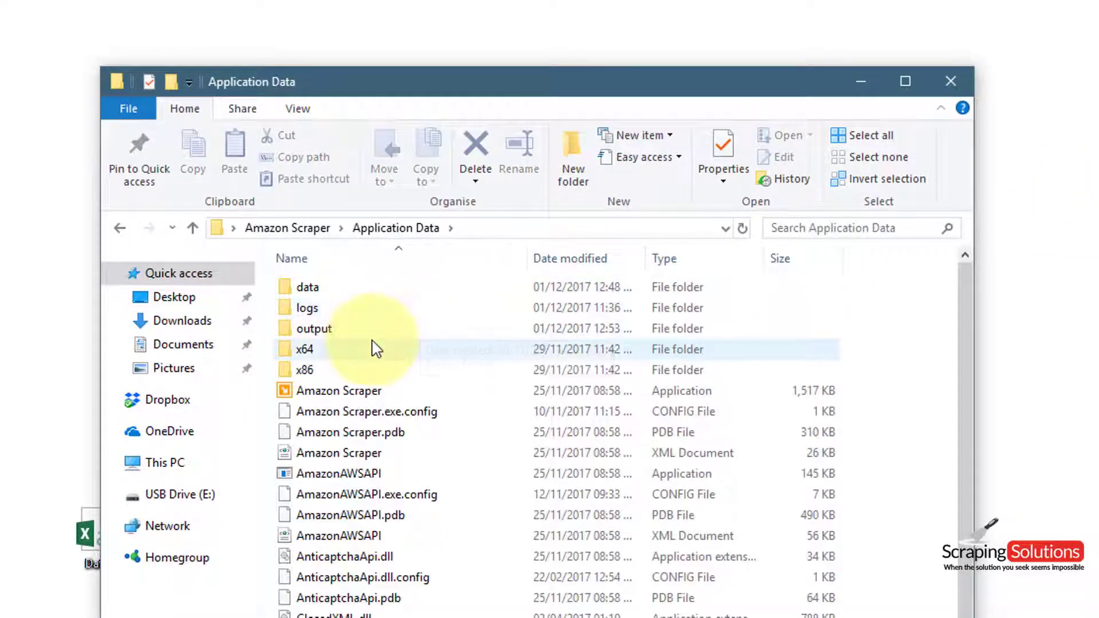
double_click(353, 336)
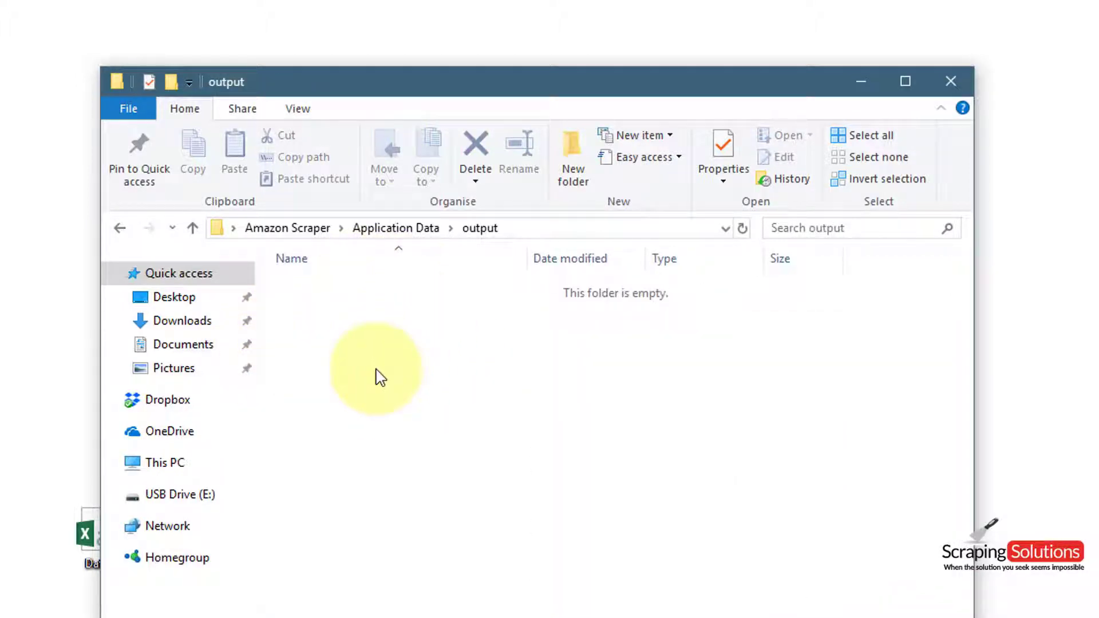
left_click(963, 95)
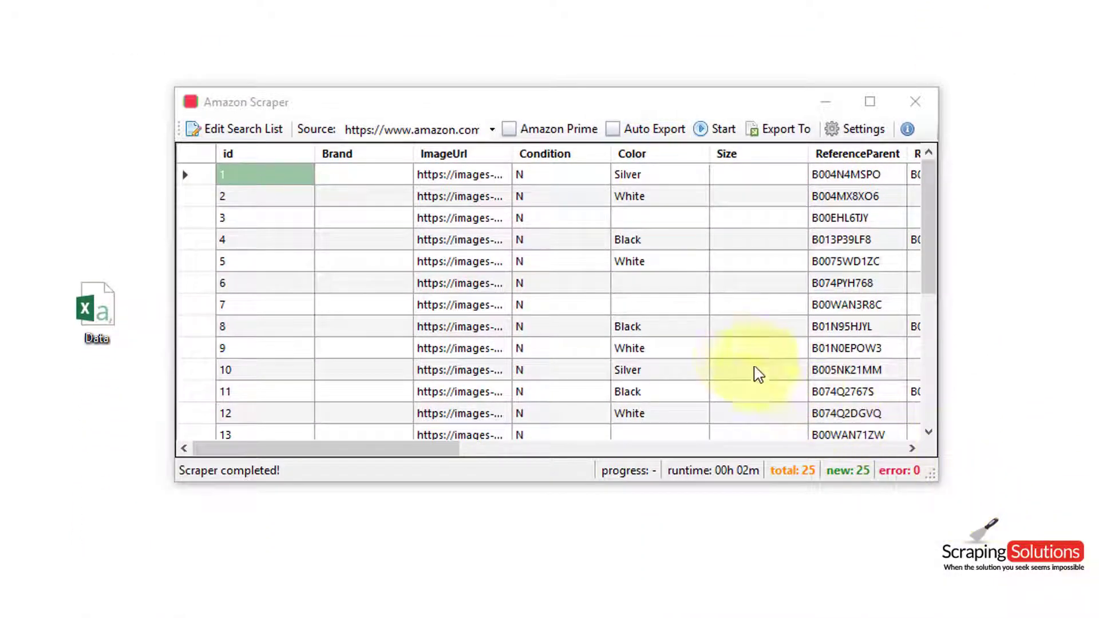
left_click(511, 131)
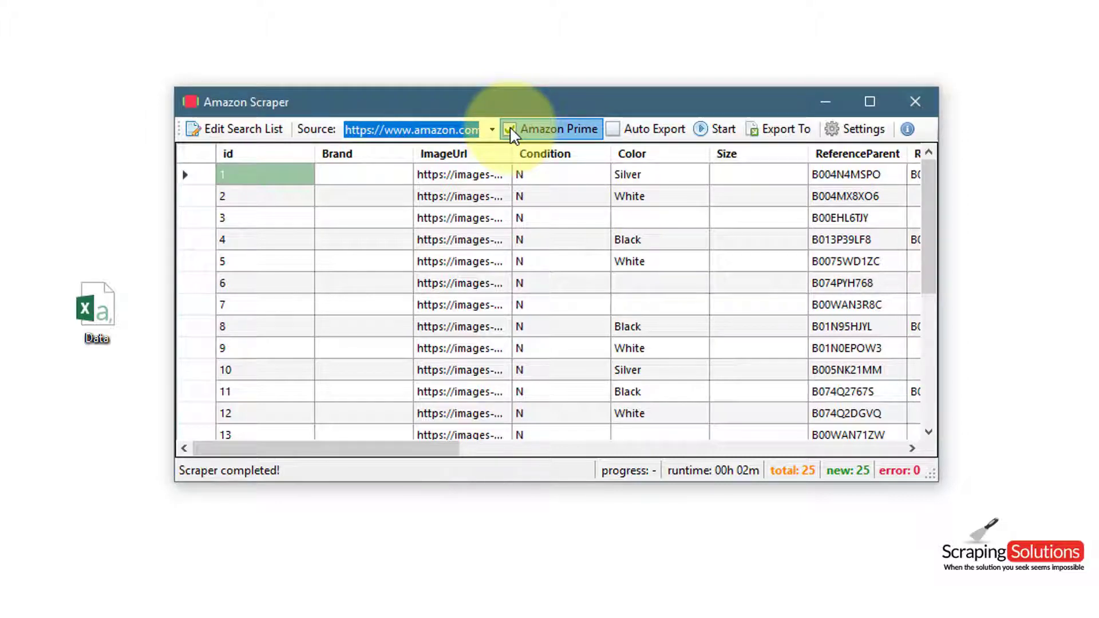
left_click(511, 130)
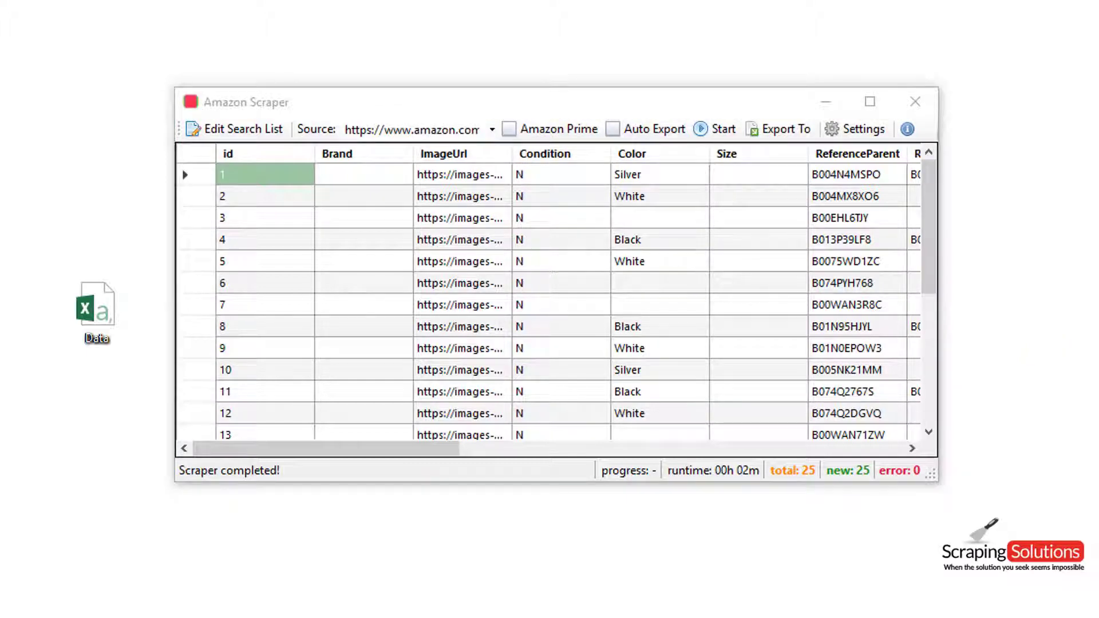
left_click(859, 135)
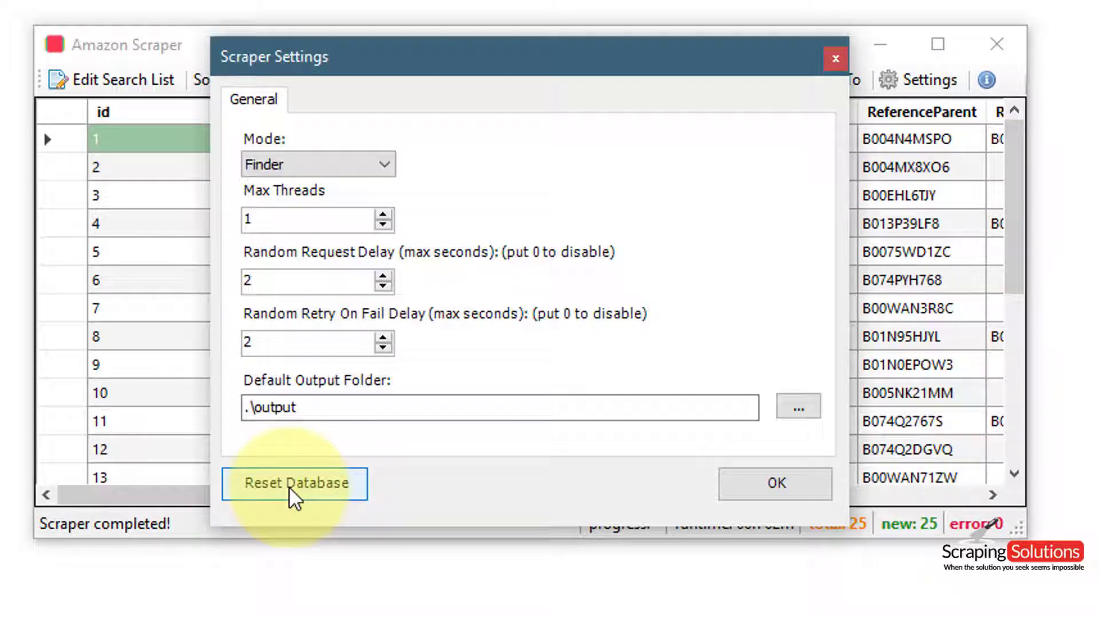
left_click(763, 493)
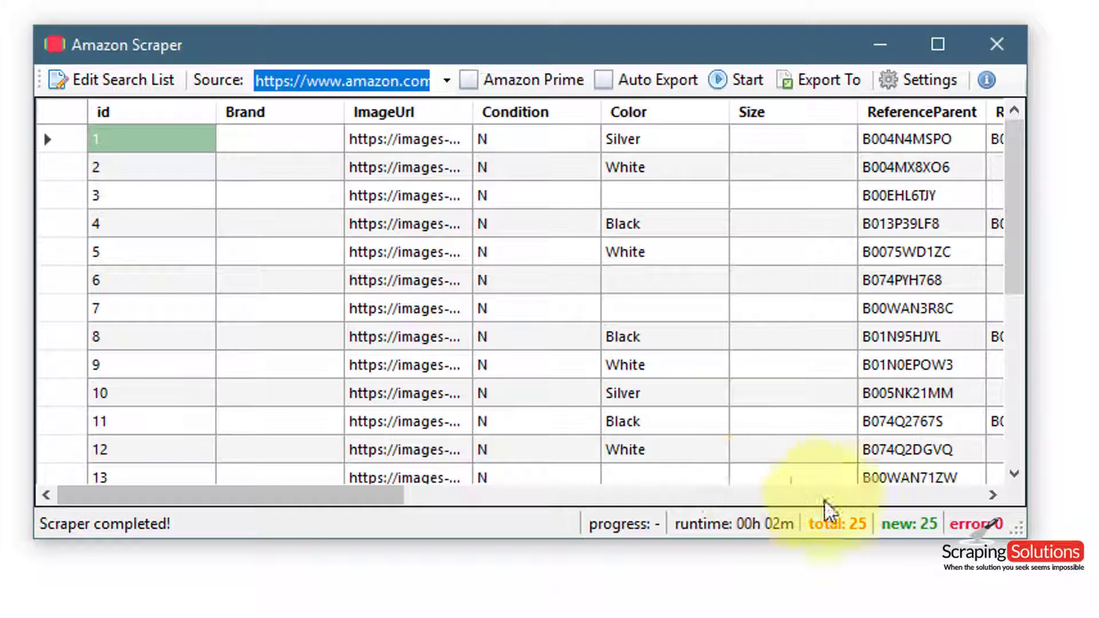